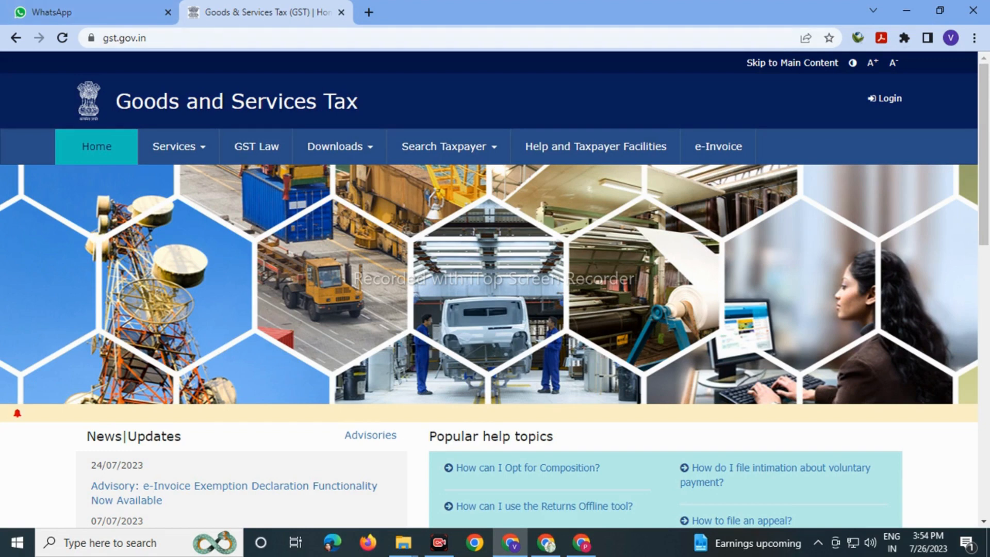
- Open the taxpayer login page and autofill the saved username and password
left_click(885, 99)
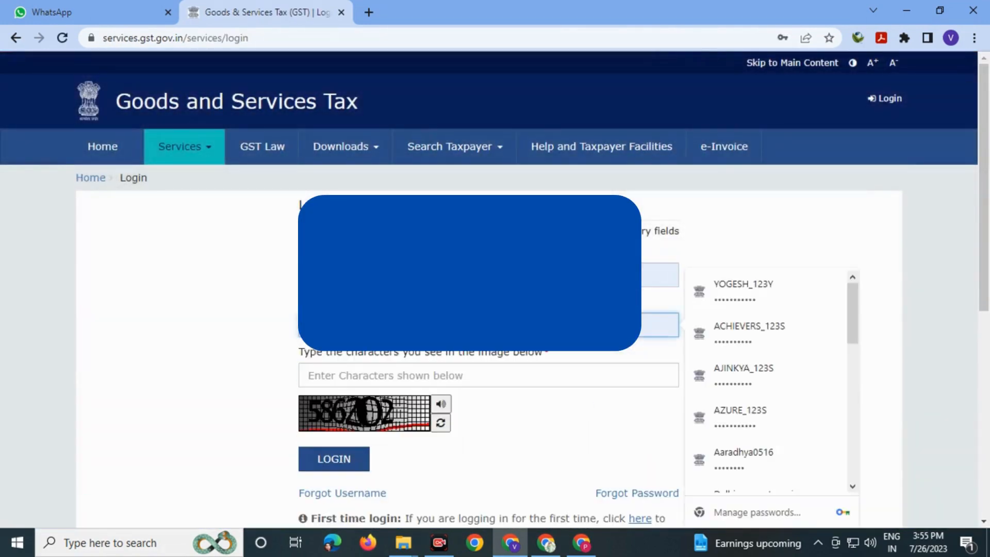
left_click(742, 292)
left_click(661, 325)
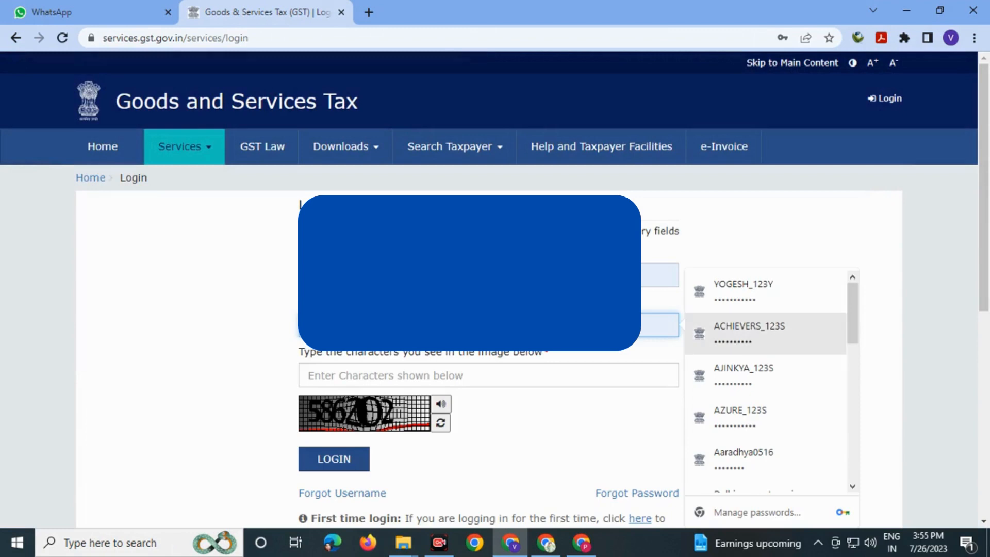
scroll(766, 377, "down", 3)
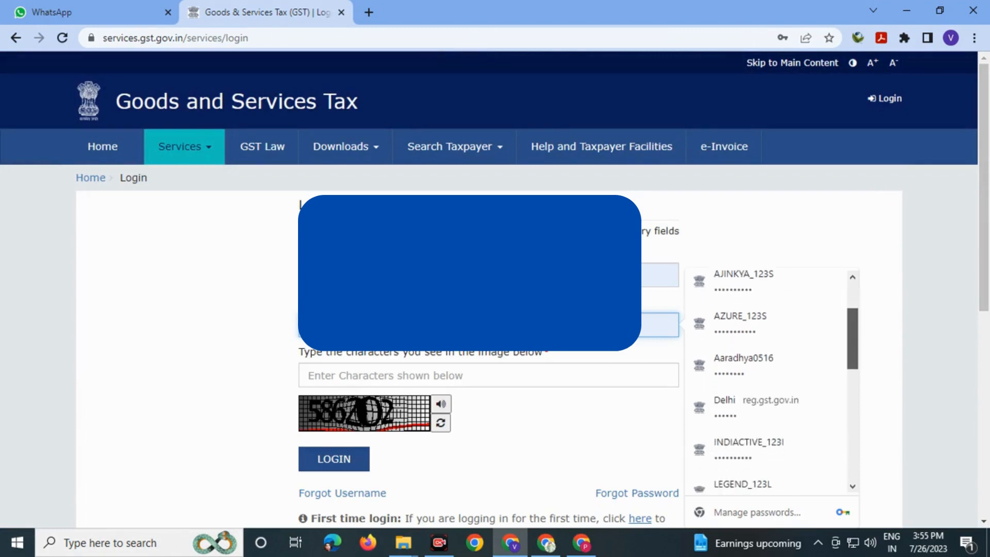
scroll(766, 382, "down", 5)
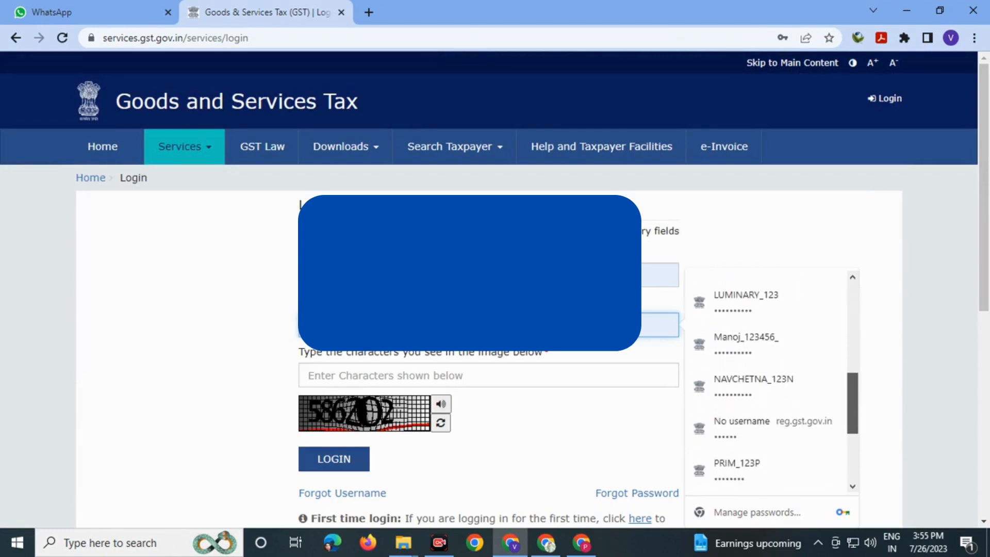
scroll(766, 397, "down", 2)
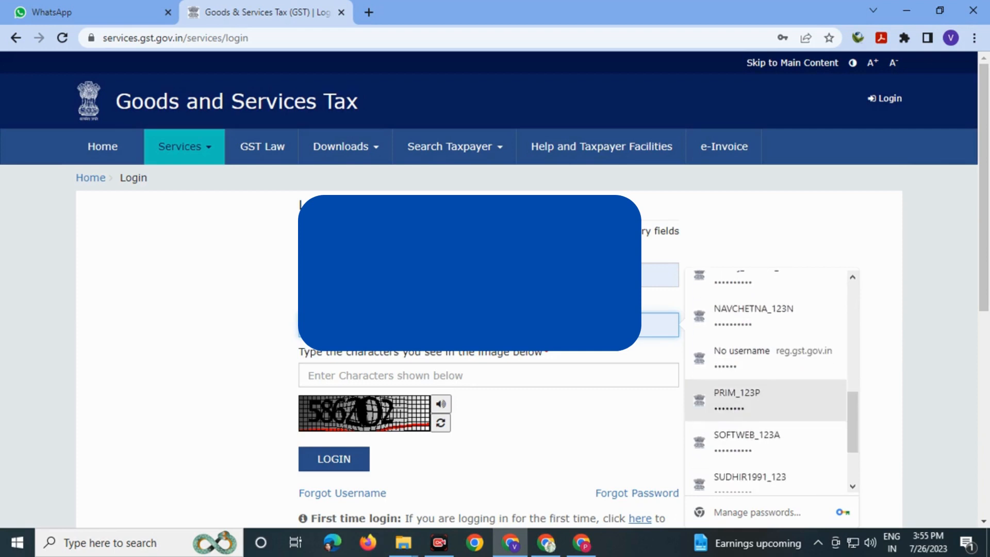
left_click(766, 400)
- Enter the captcha characters and submit the login
left_click(488, 376)
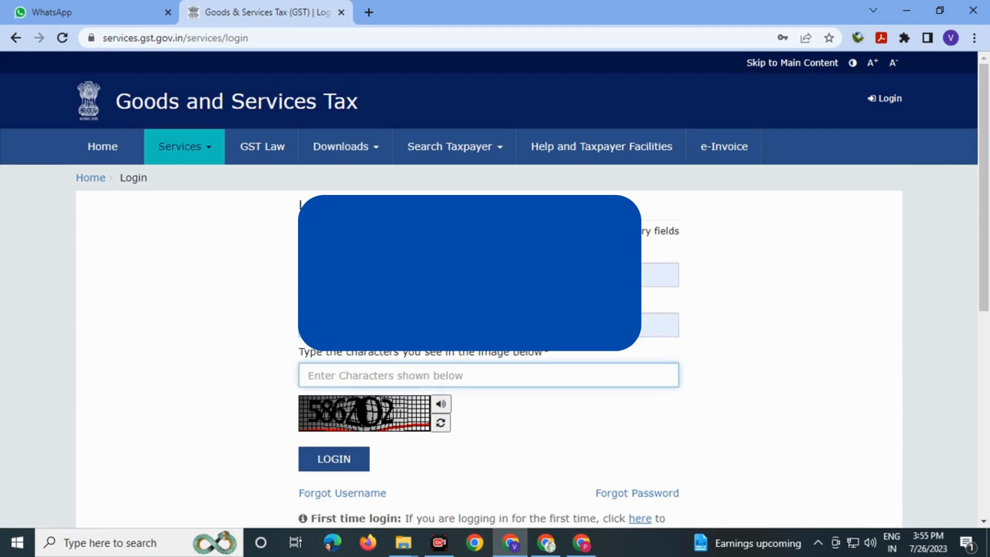
type("586")
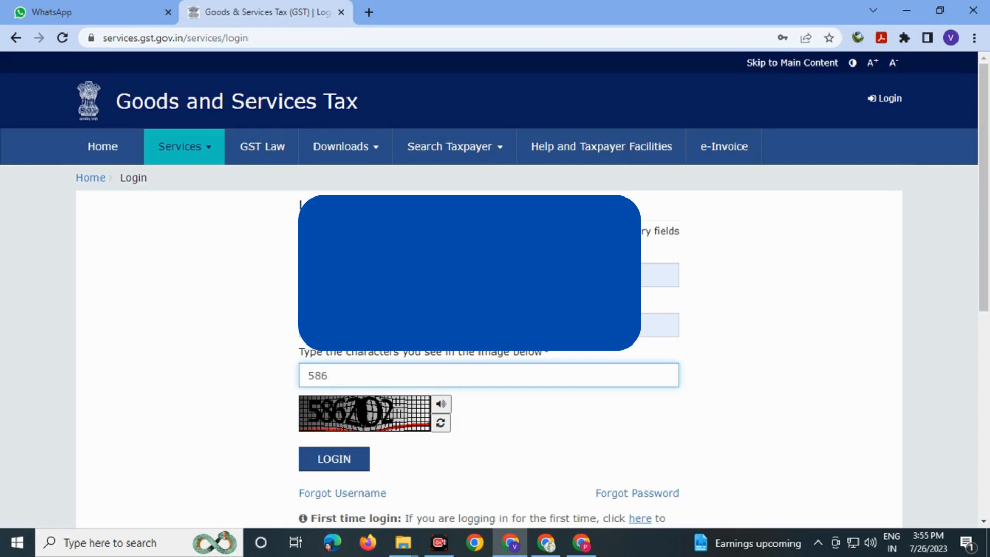
type("202")
key("Return")
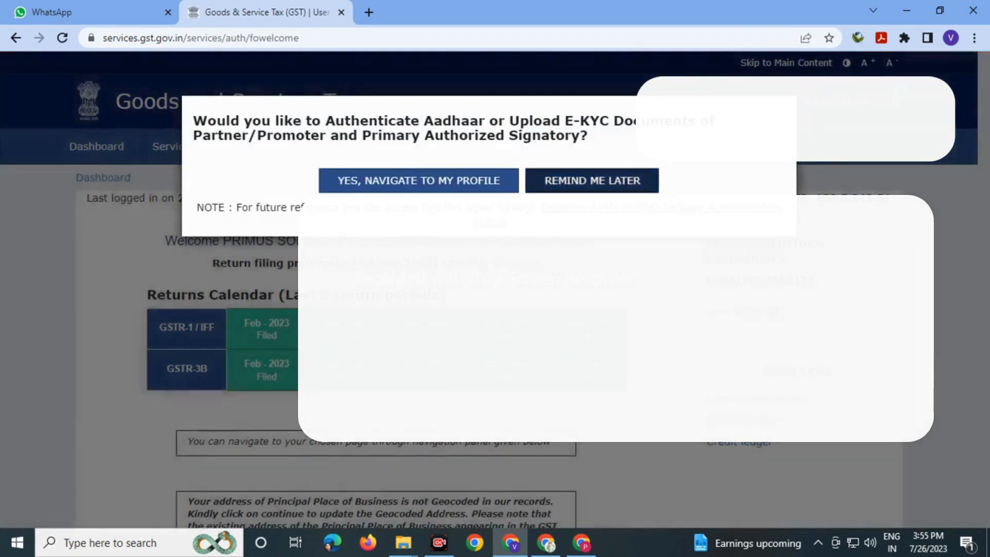
- Postpone the Aadhaar authentication prompt and bring up the Services > Registration options
left_click(592, 180)
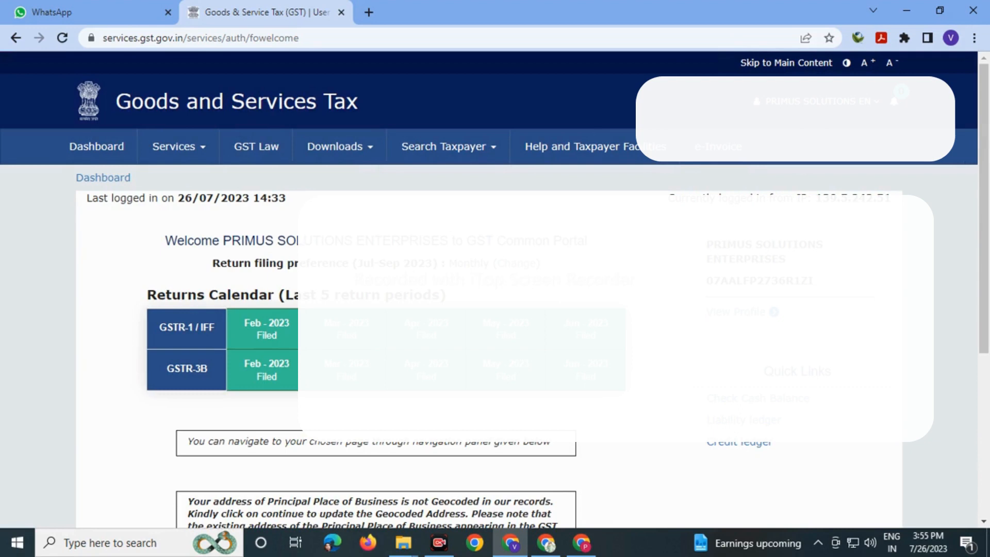
left_click(179, 147)
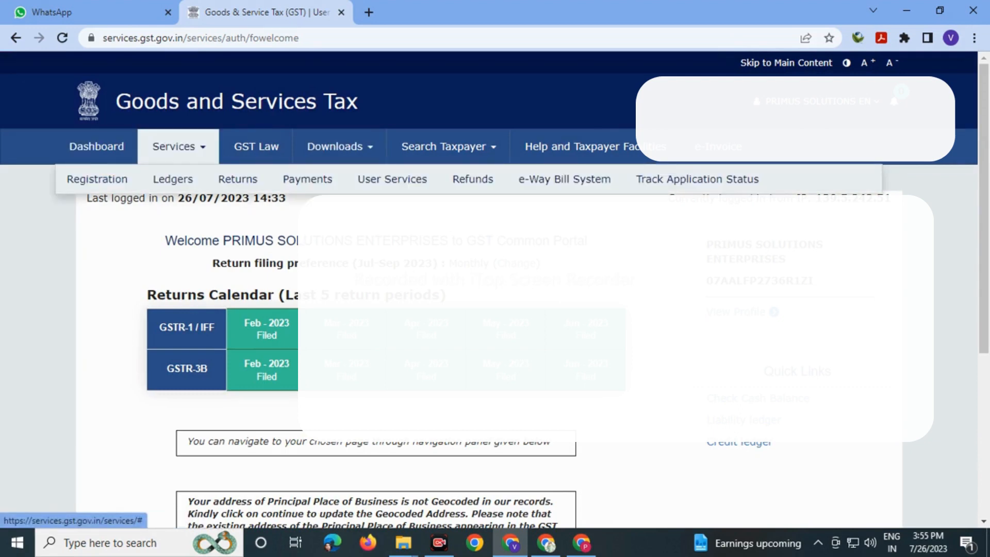
mouse_move(97, 179)
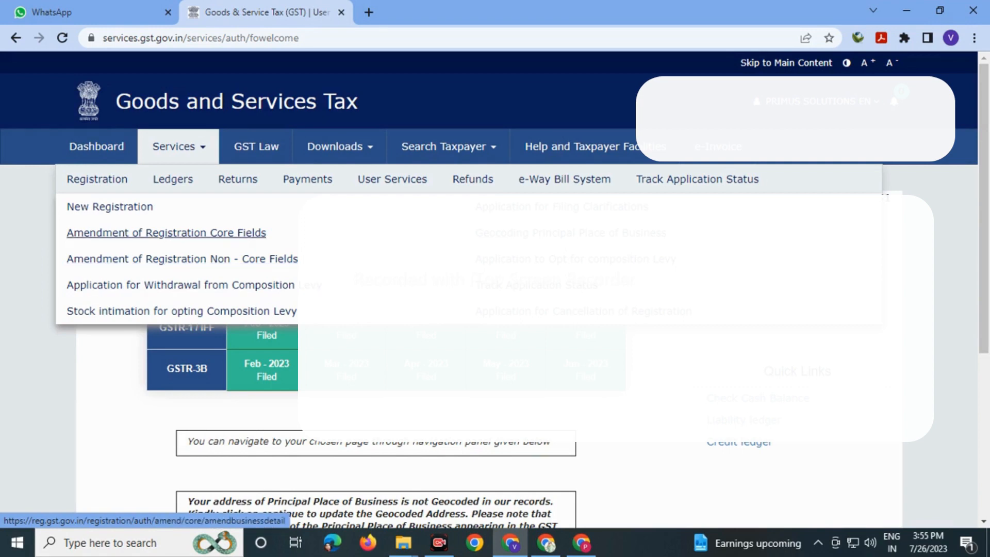
- Start an Amendment of Registration Core Fields application and advance to the Promoter / Partners details
left_click(166, 233)
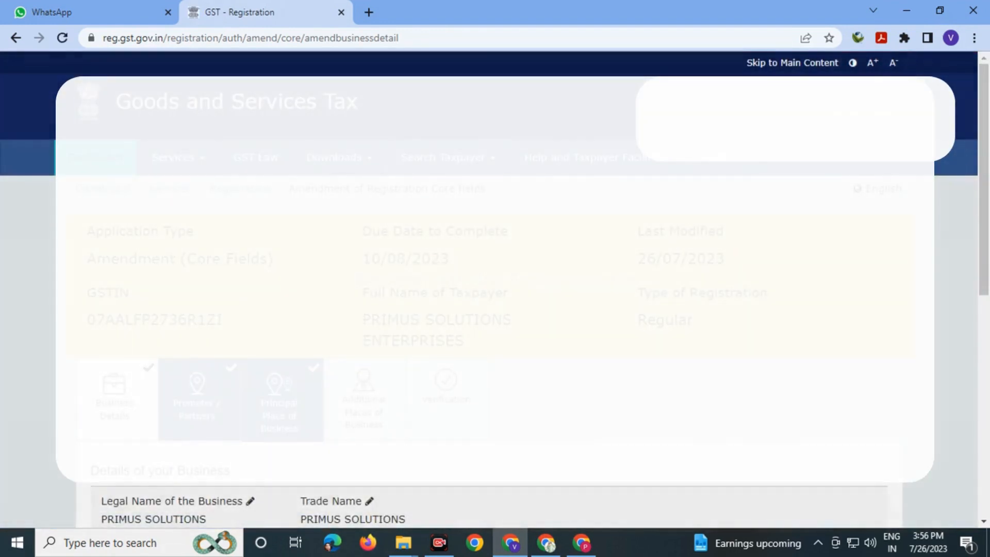
scroll(489, 279, "down", 2)
scroll(489, 279, "down", 2)
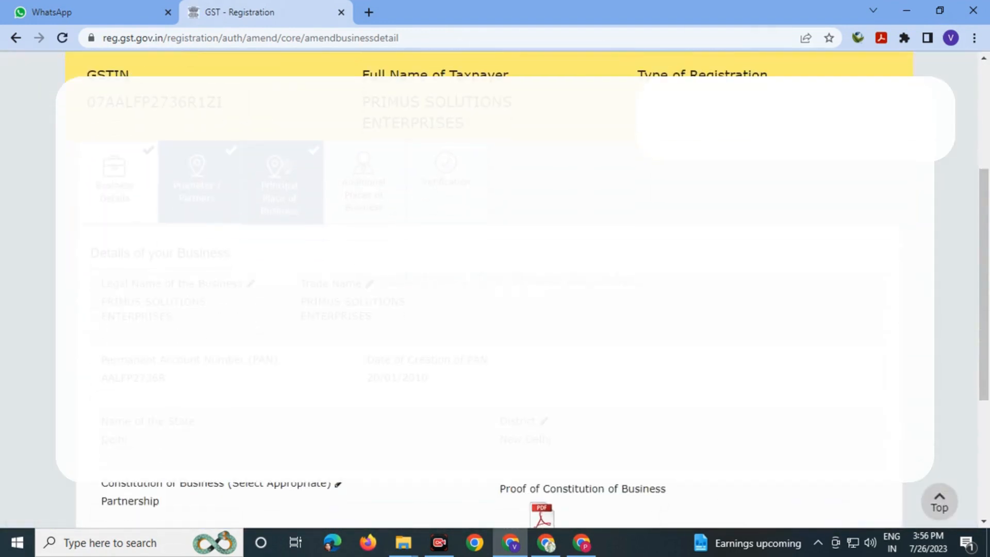
scroll(489, 278, "down", 4)
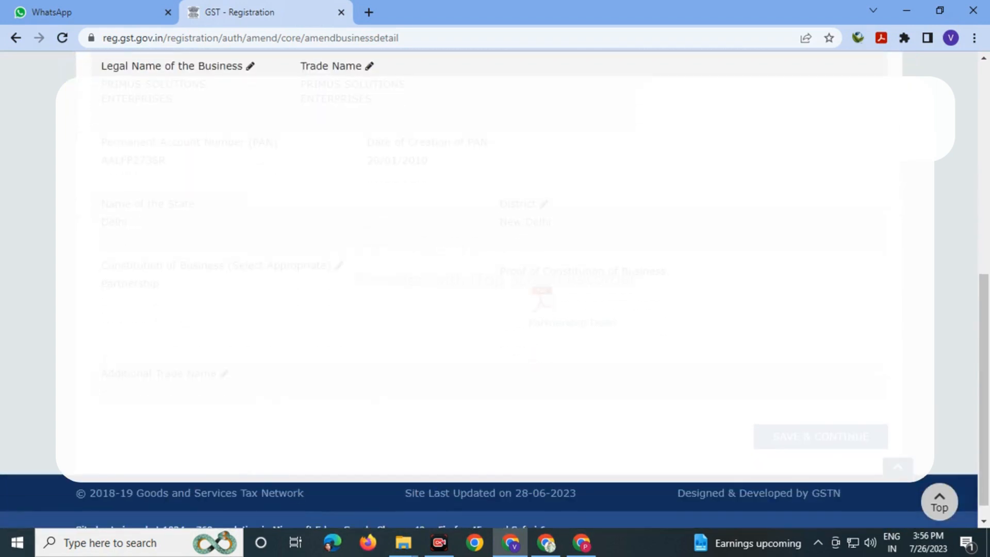
scroll(489, 279, "up", 4)
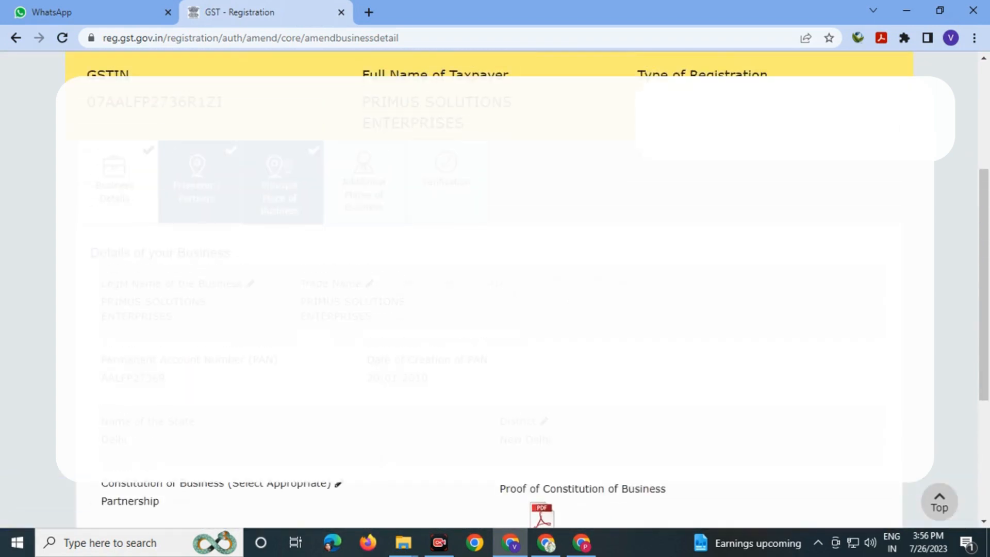
left_click(197, 182)
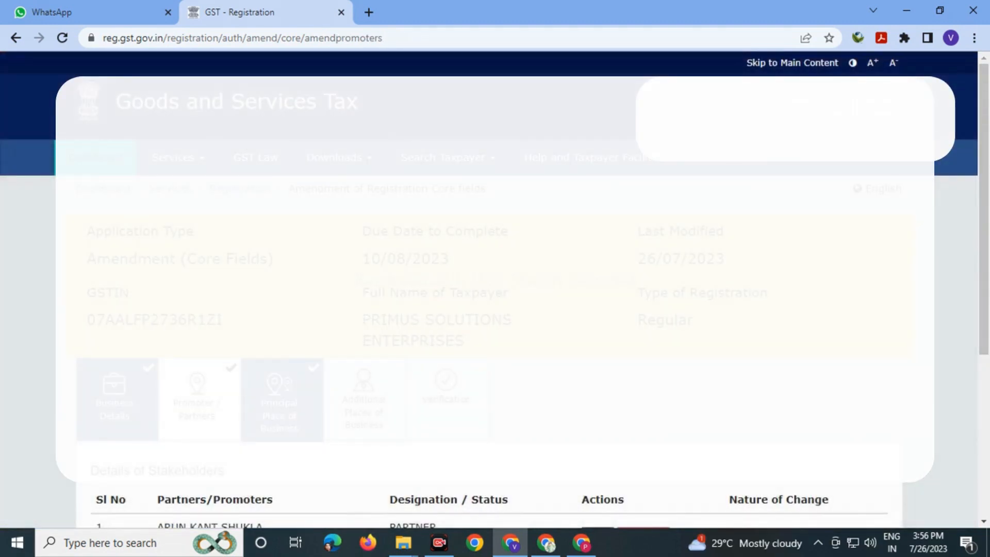
scroll(489, 289, "down", 3)
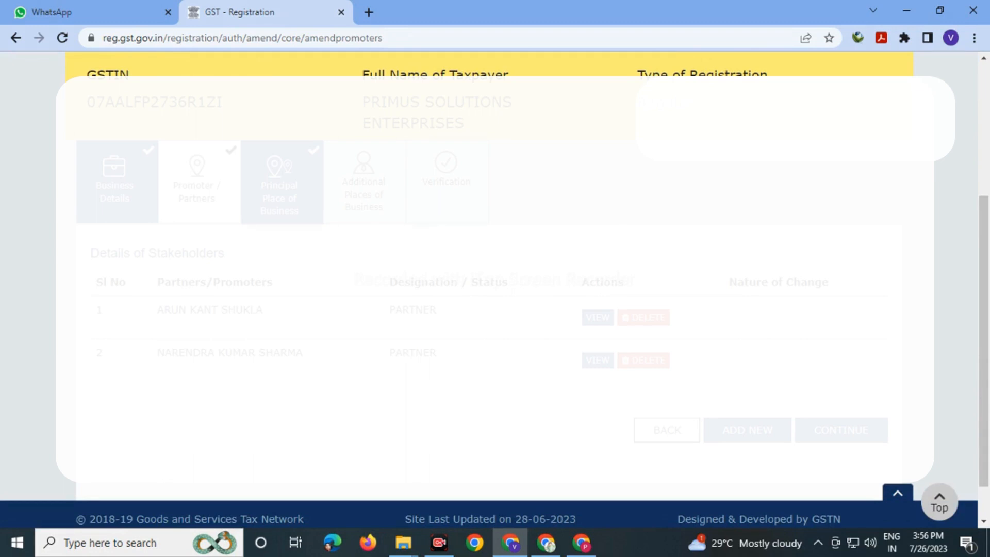
left_click(281, 185)
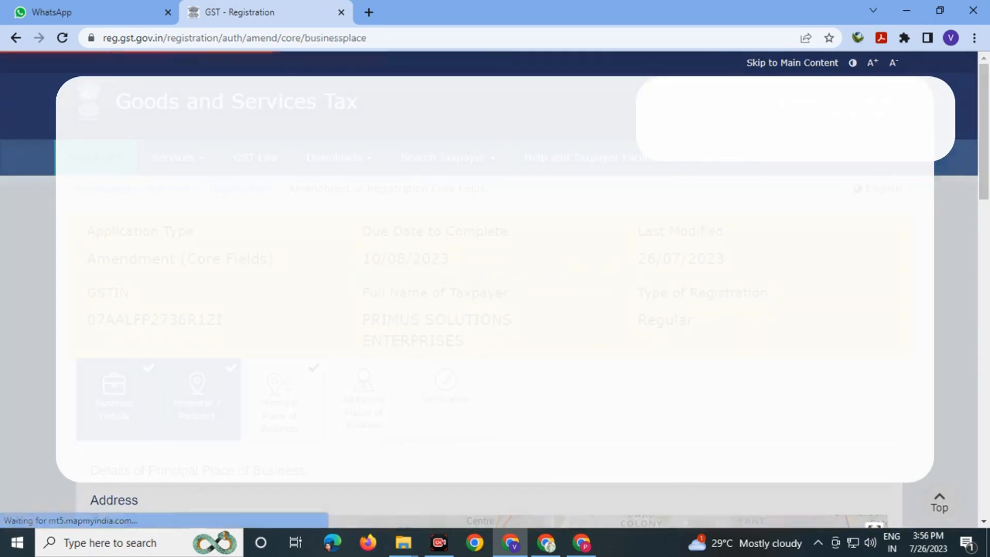
scroll(489, 289, "down", 3)
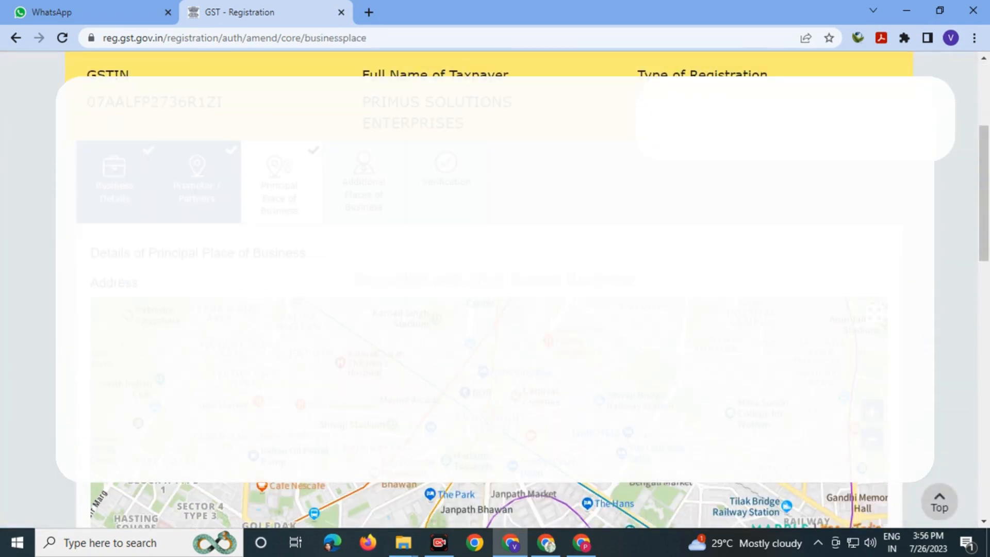
scroll(489, 289, "down", 15)
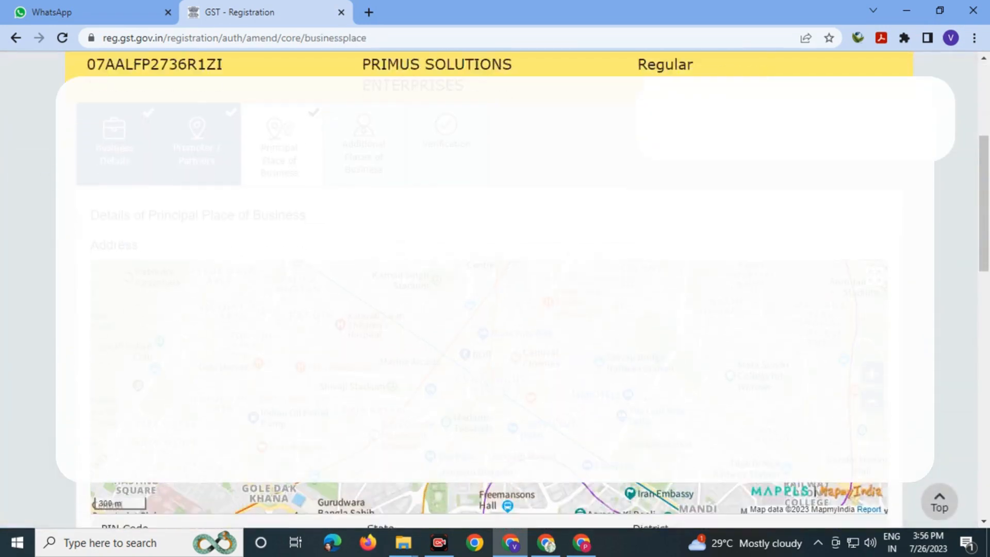
scroll(488, 289, "down", 2)
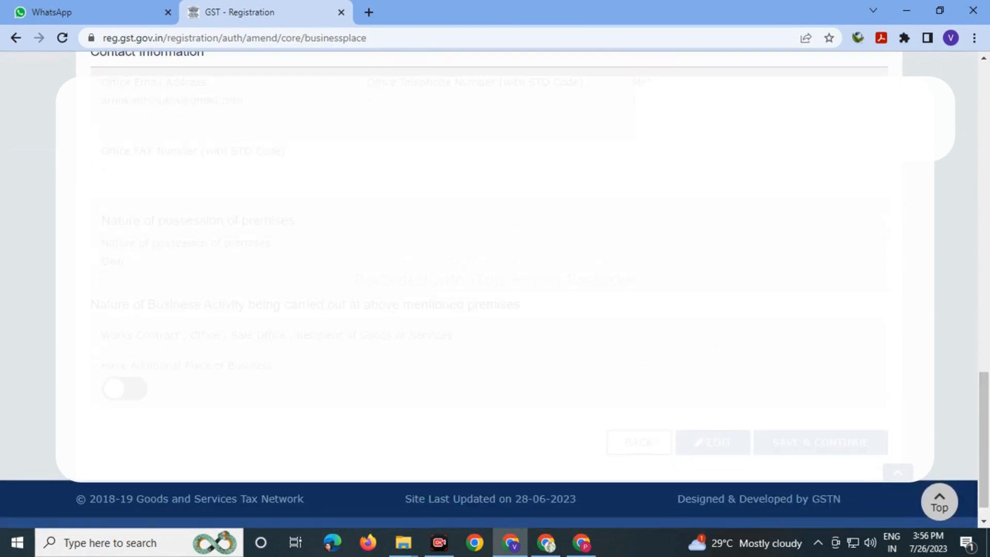
scroll(495, 278, "up", 8)
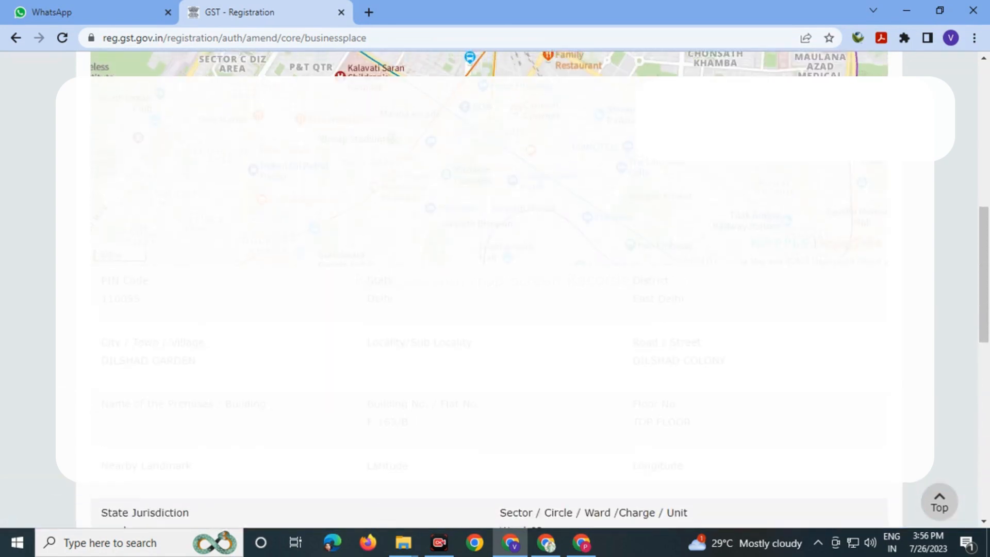
scroll(495, 279, "up", 6)
scroll(495, 279, "up", 3)
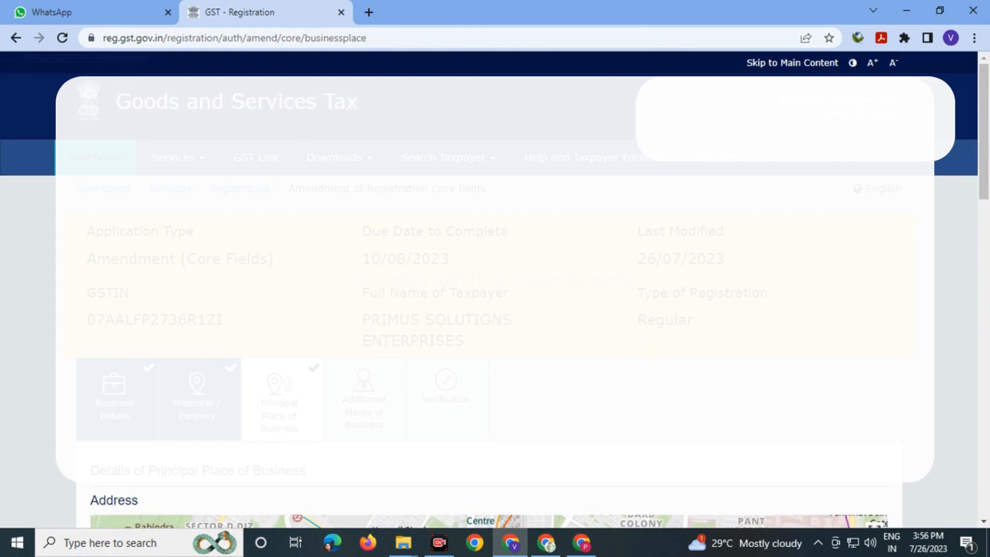
scroll(495, 279, "down", 4)
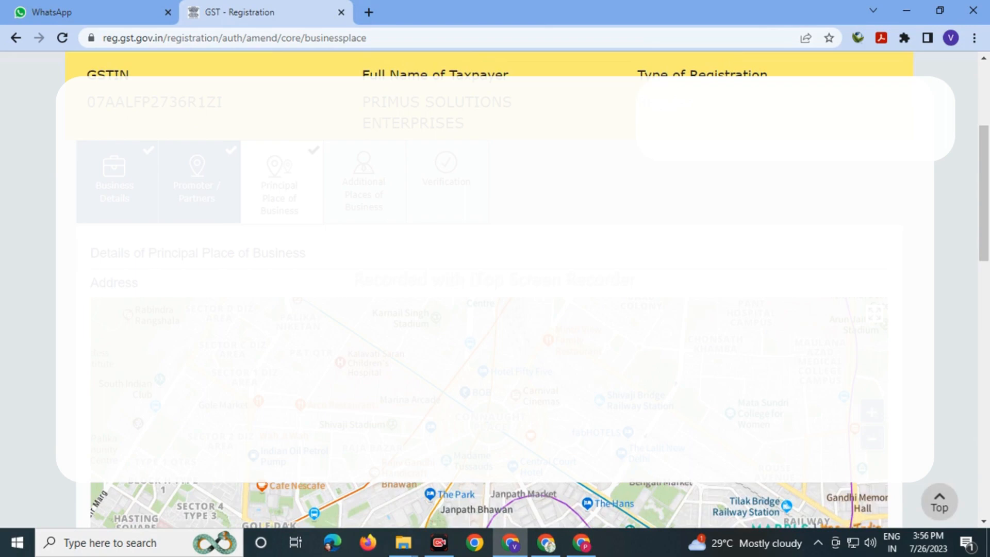
scroll(495, 278, "down", 12)
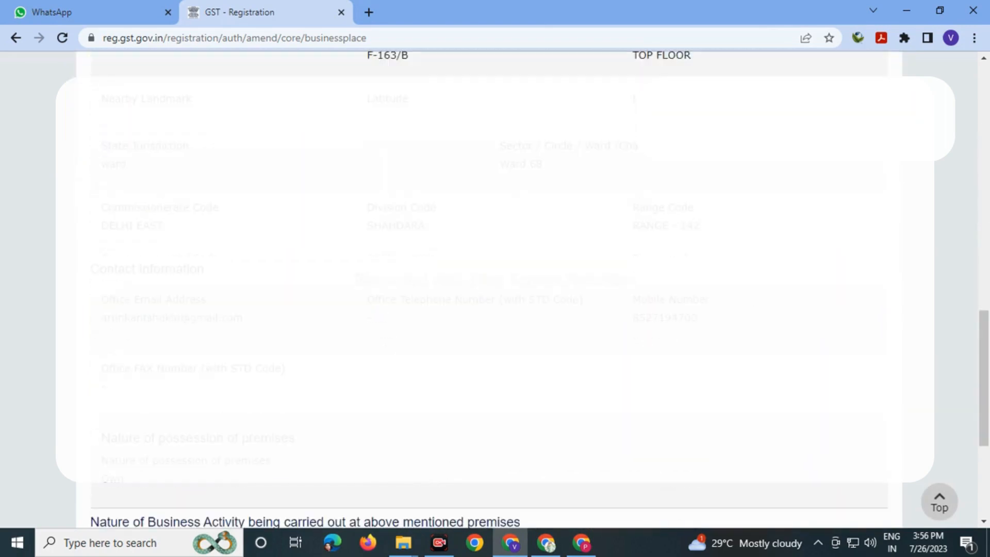
scroll(495, 279, "down", 5)
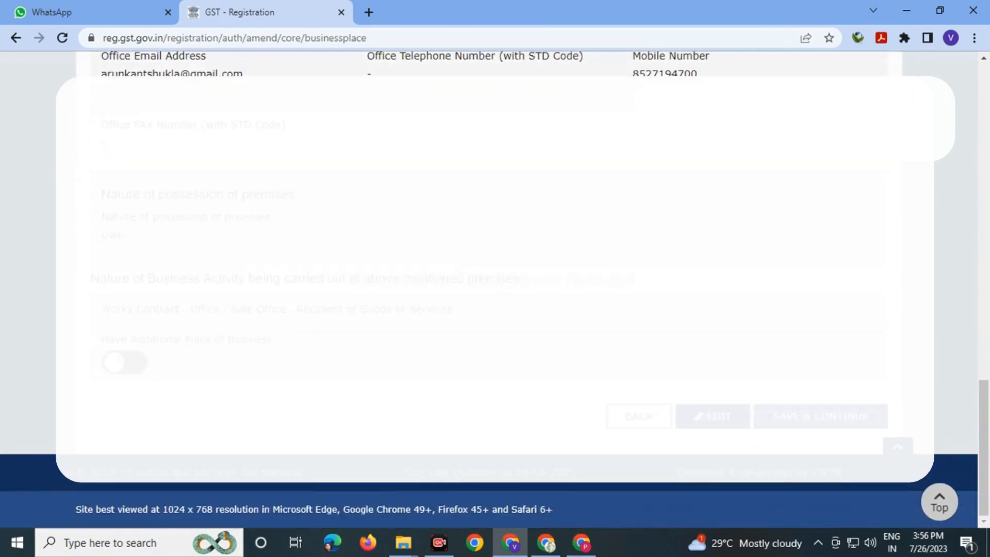
left_click(730, 417)
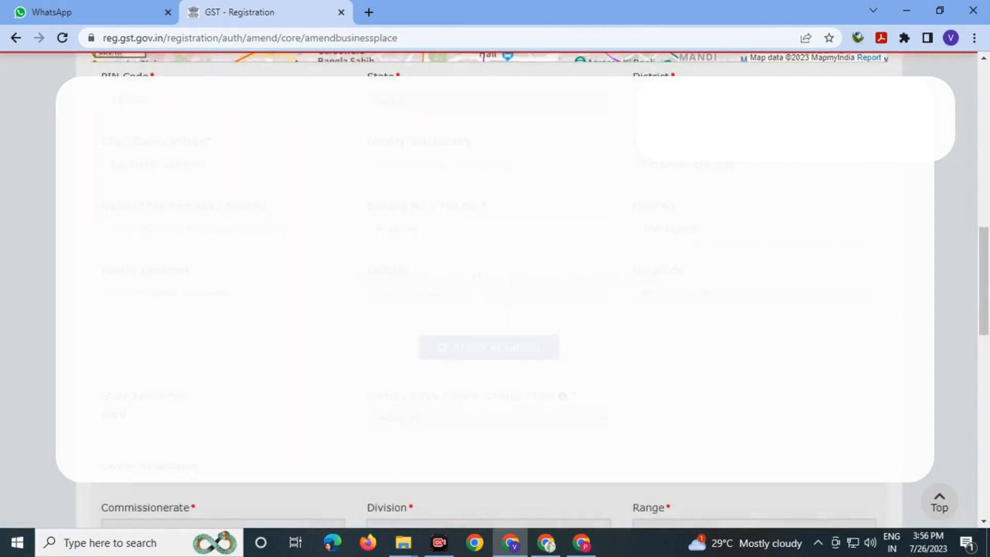
scroll(495, 279, "up", 6)
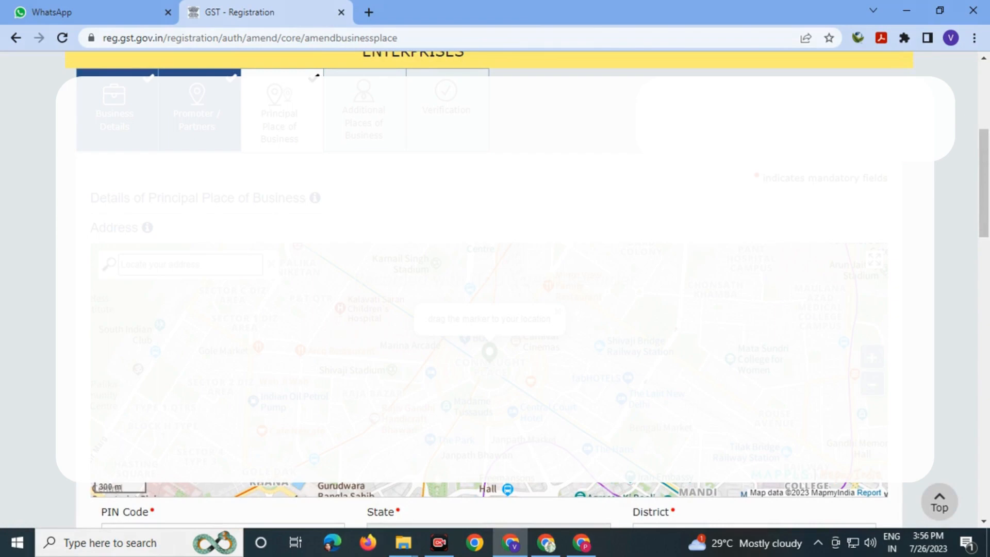
scroll(496, 279, "down", 5)
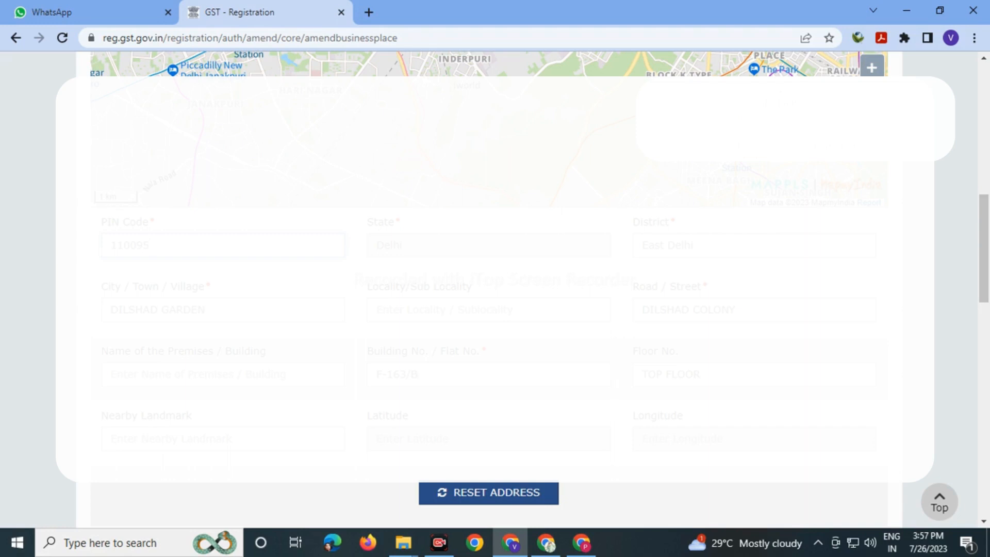
left_click_drag(419, 374, 376, 375)
key("BackSpace")
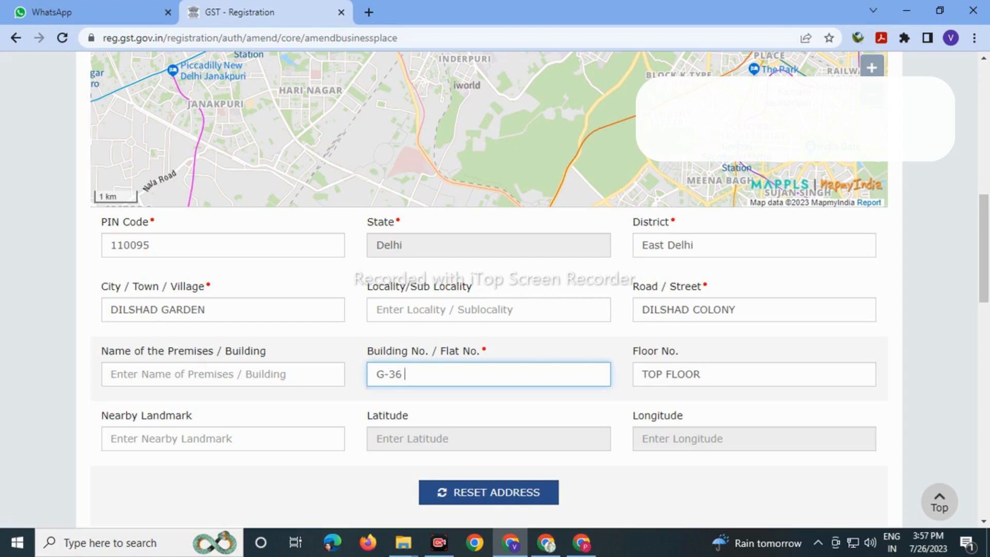
- Set Floor No. to 'G. F.' and Locality/Sub Locality to 'DILSAHD COLONY'
key("Tab")
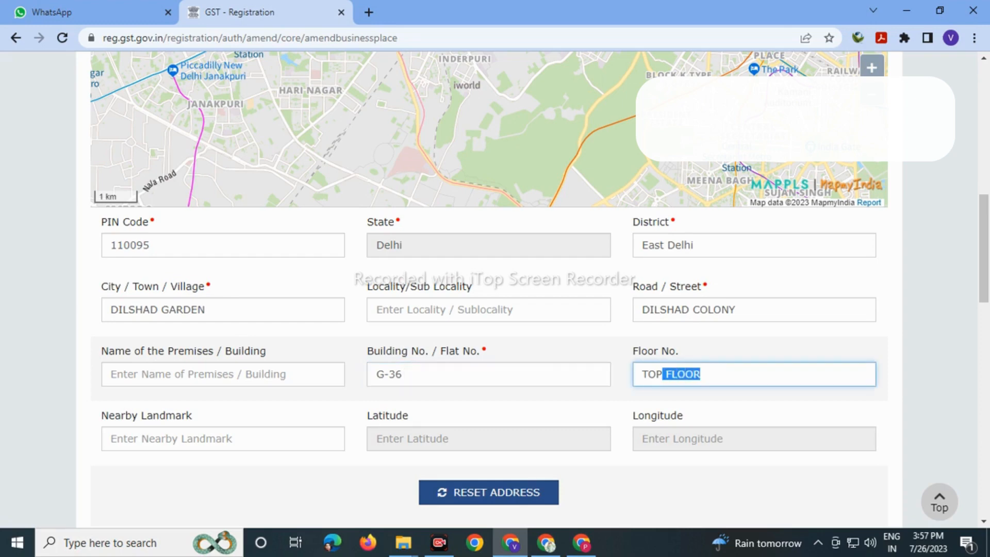
type("G")
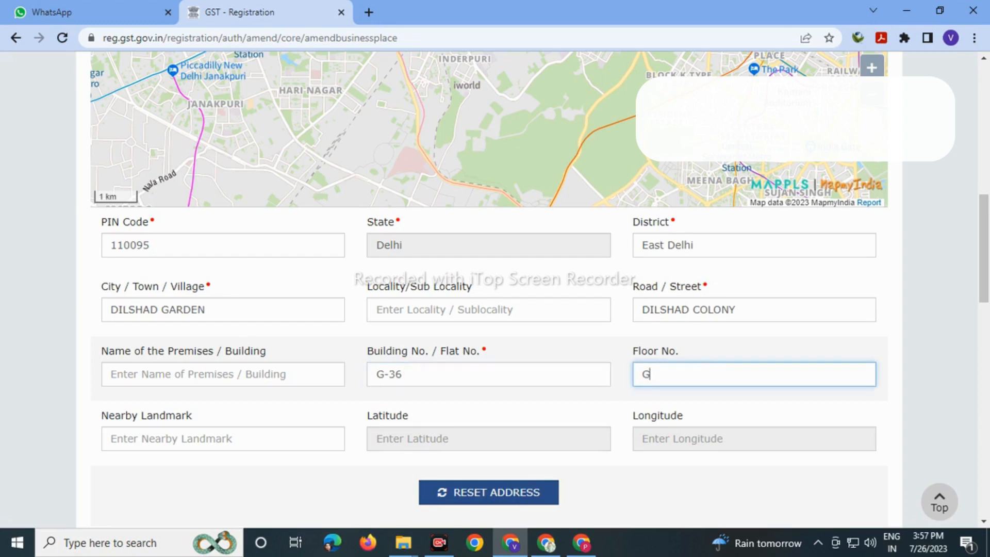
type(" F")
key("Left")
key("Left")
type(". F.")
left_click(223, 374)
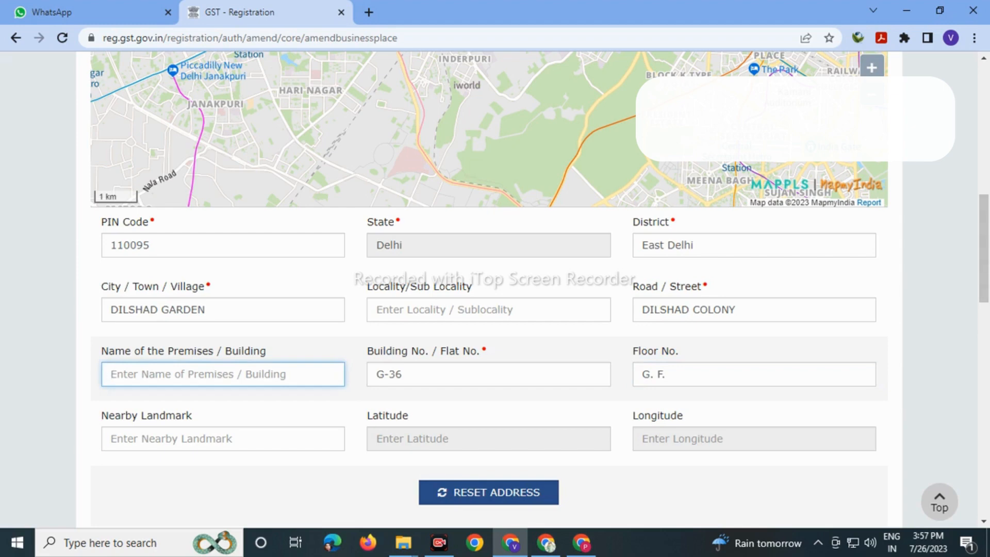
left_click(489, 310)
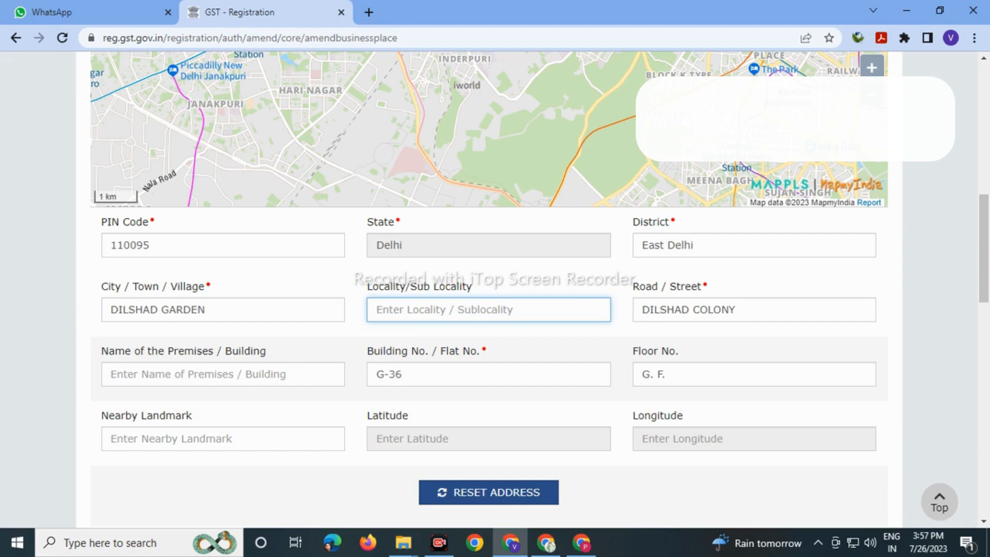
type("DILSAHD ")
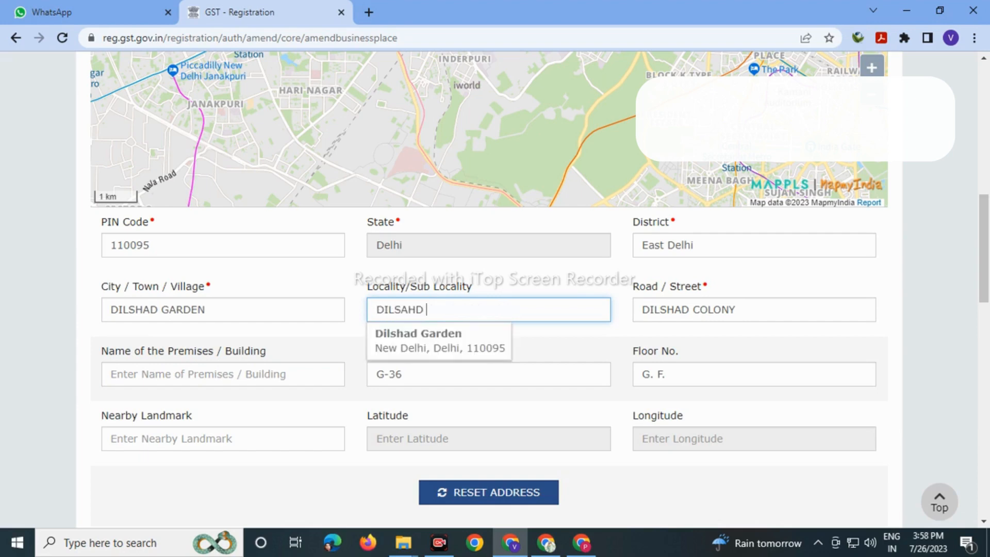
type("COLONY")
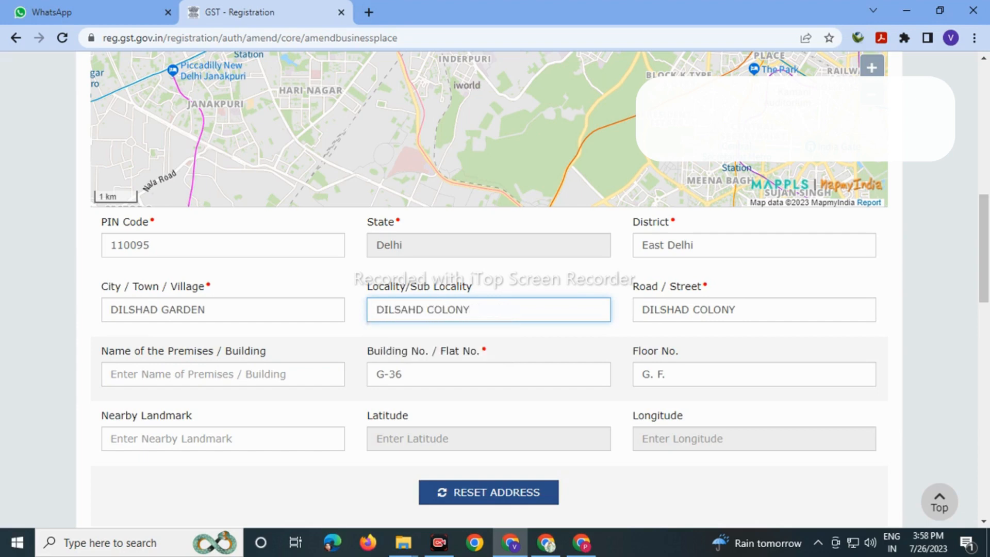
key("Tab")
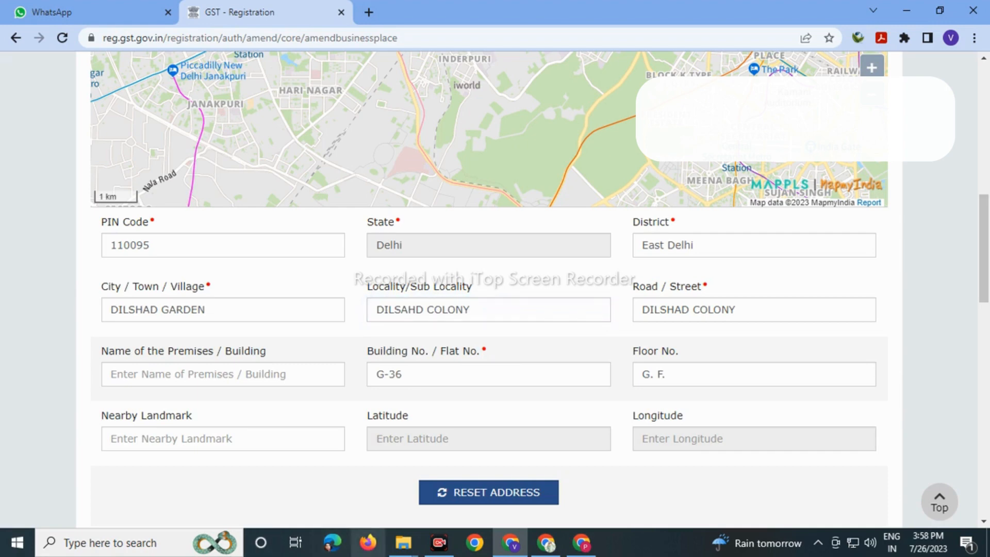
- Open rentagreement.pdf from the gst change documents folder to check the address
left_click(403, 543)
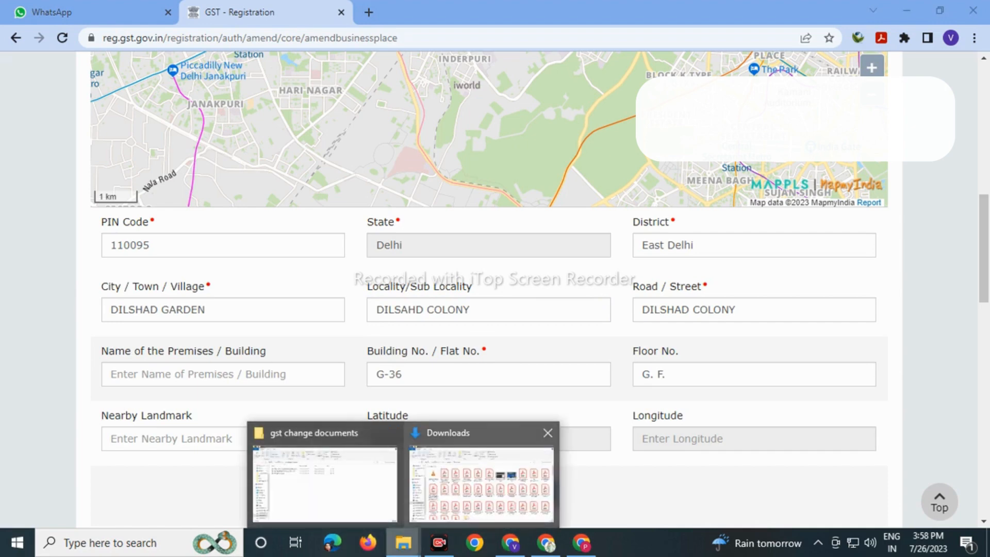
mouse_move(481, 482)
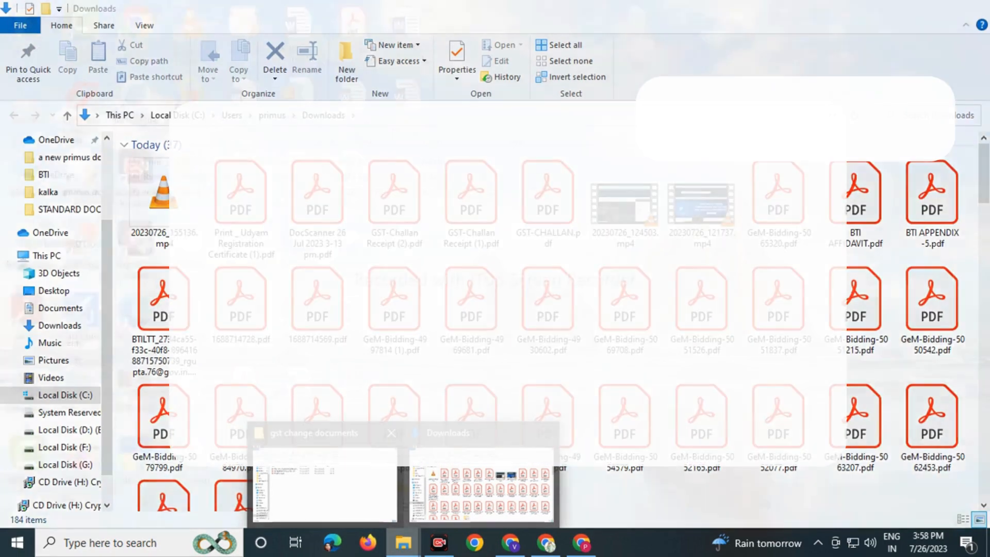
left_click(325, 485)
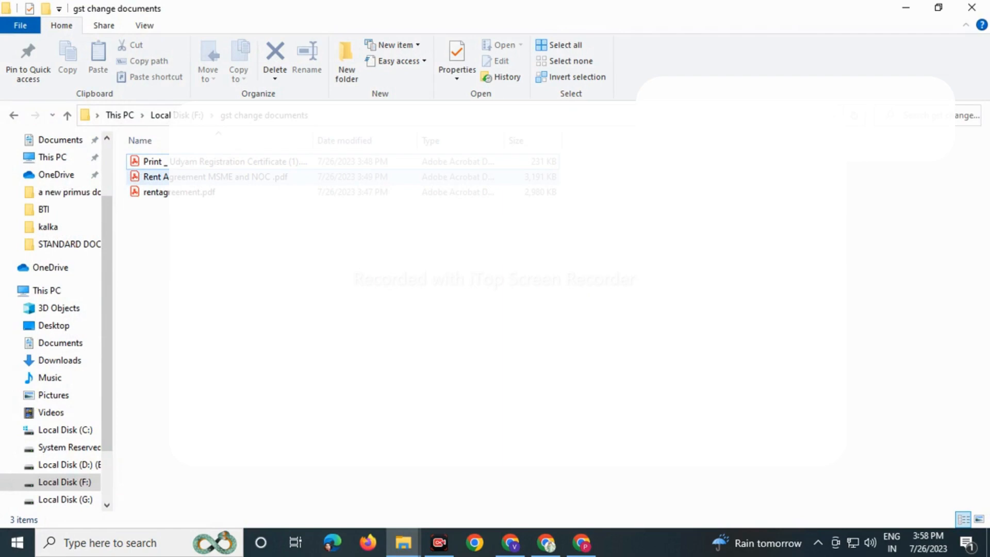
double_click(155, 192)
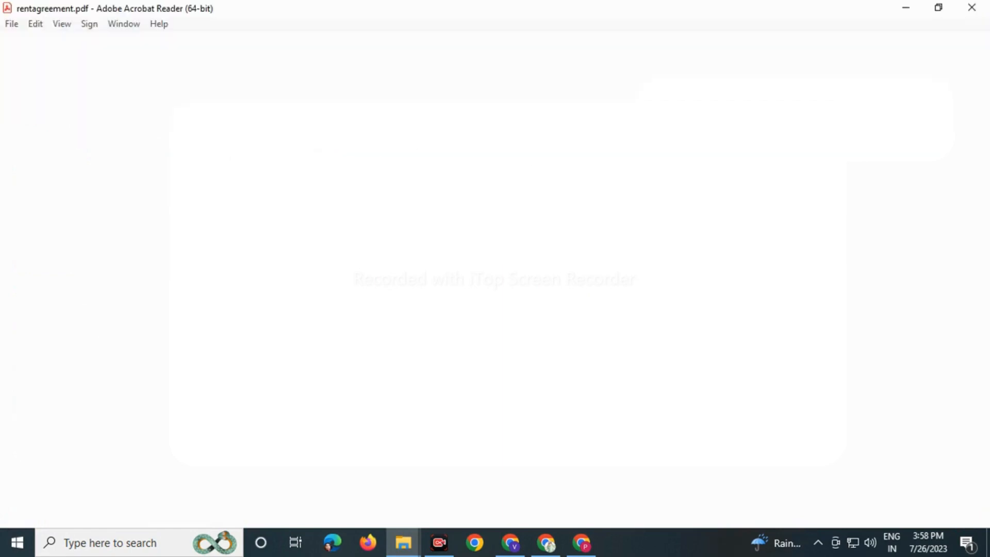
scroll(371, 310, "down", 8)
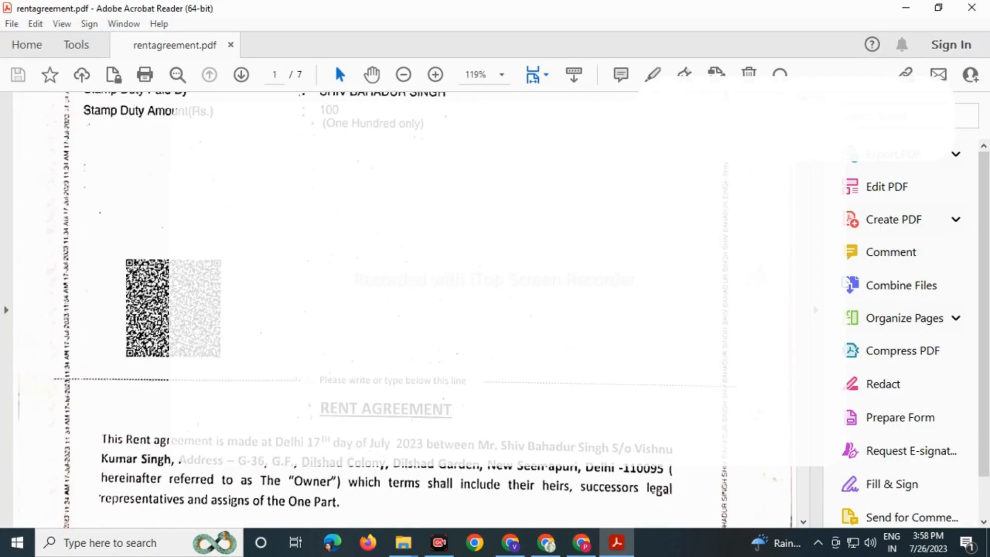
scroll(372, 309, "down", 5)
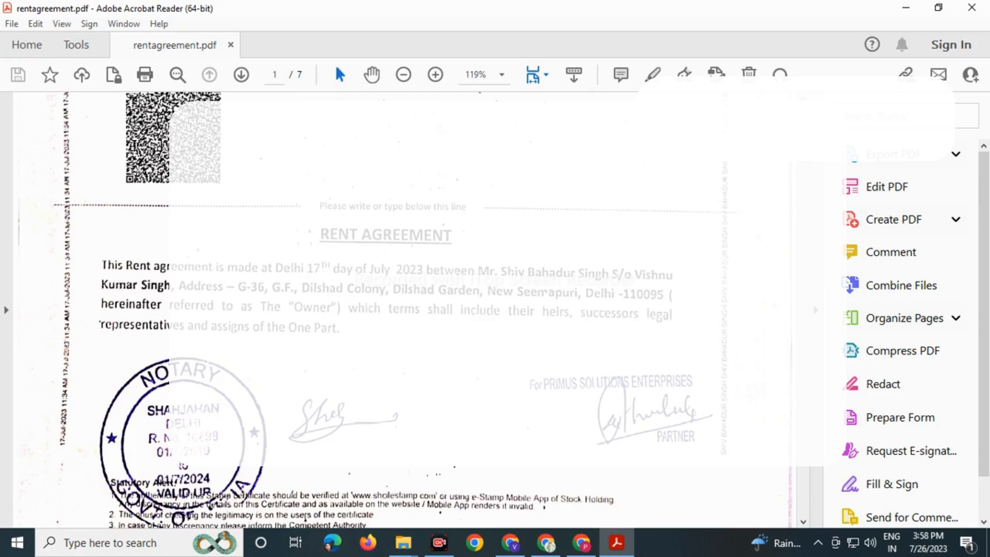
scroll(371, 309, "down", 10)
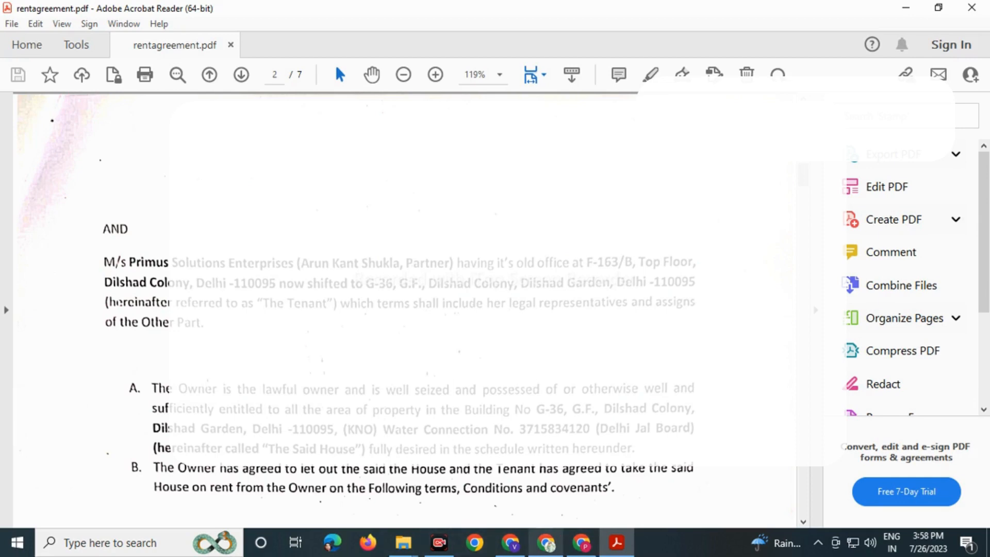
left_click(510, 543)
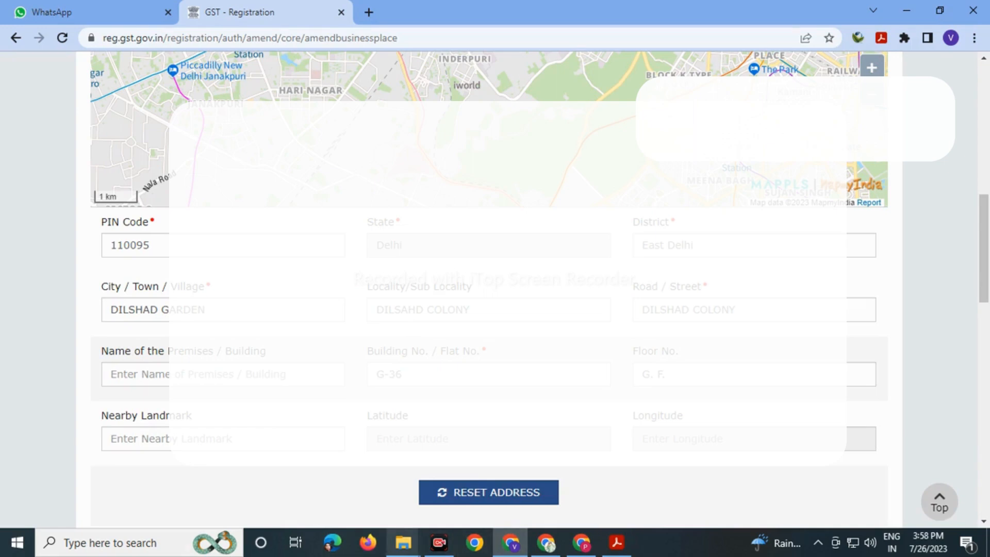
mouse_move(404, 543)
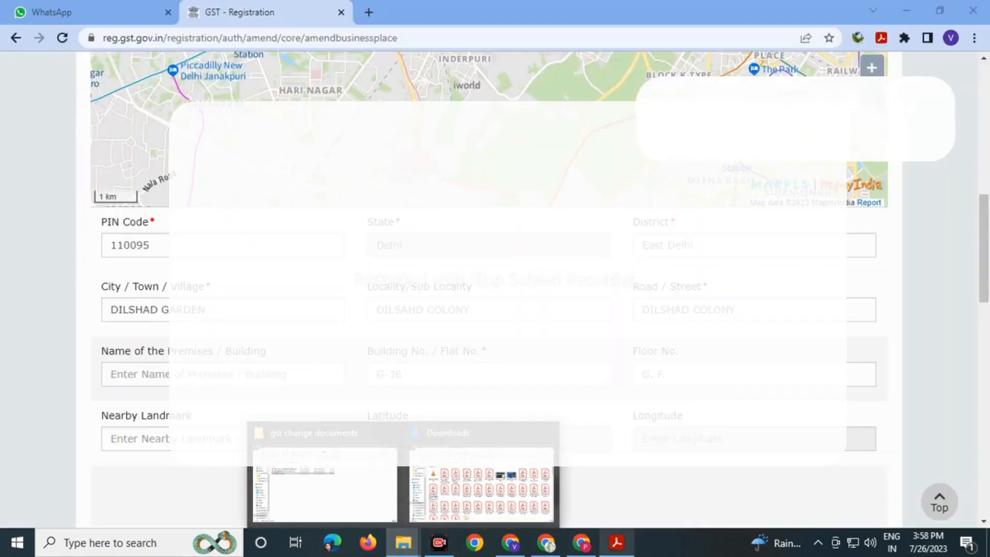
left_click(617, 542)
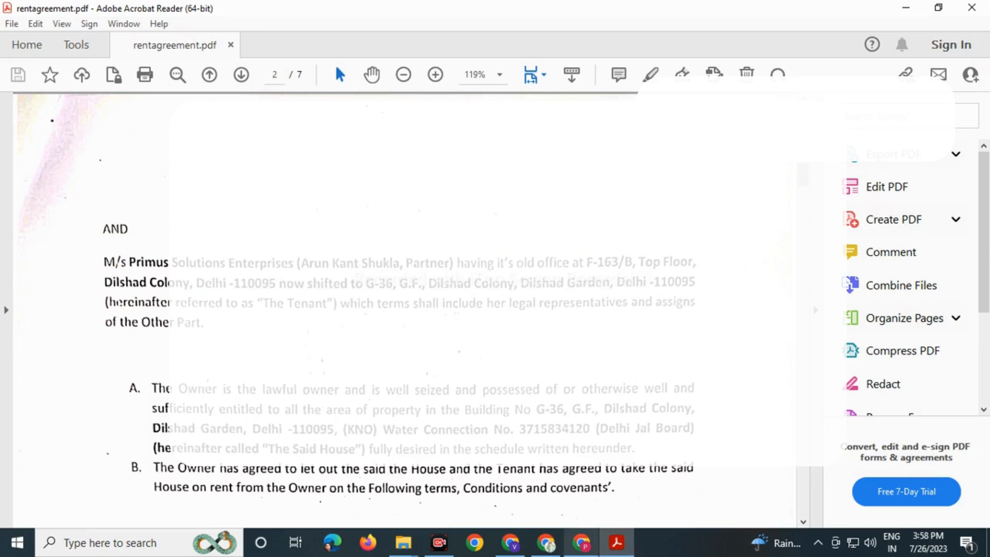
left_click(546, 543)
left_click(511, 543)
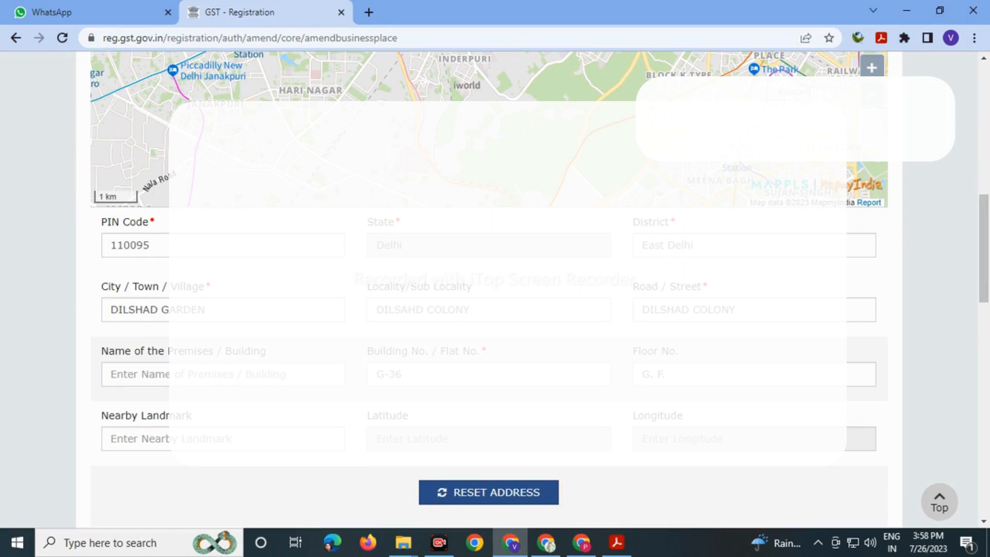
left_click_drag(738, 310, 640, 310)
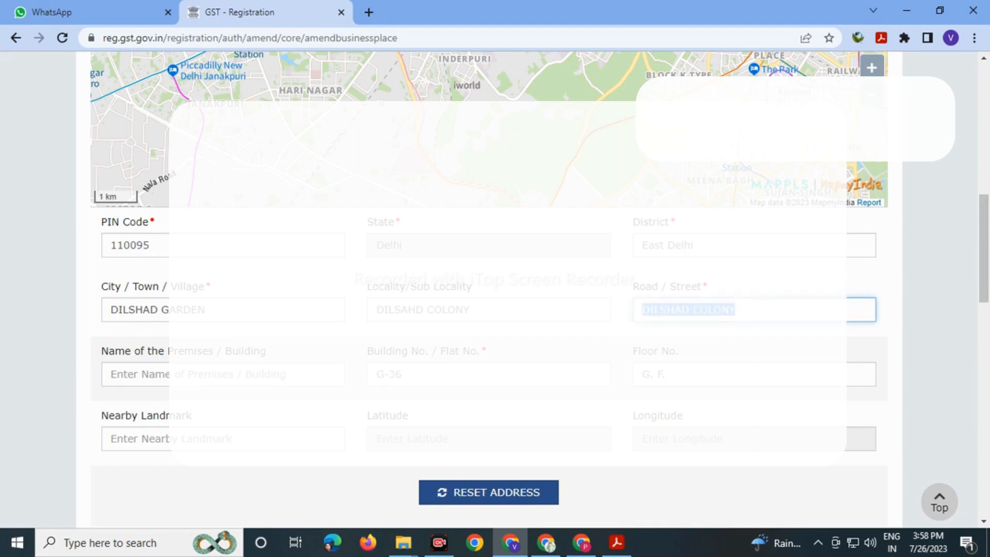
type("MAIN")
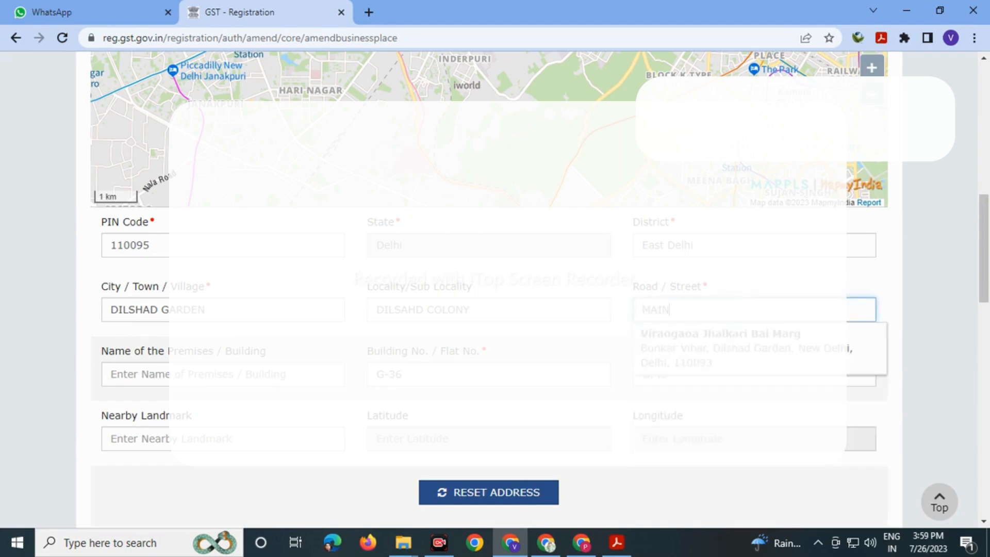
type(" ROAD")
key("BackSpace")
key("BackSpace")
key("BackSpace")
key("BackSpace")
key("BackSpace")
key("BackSpace")
key("BackSpace")
key("BackSpace")
key("BackSpace")
type("DILSAHD")
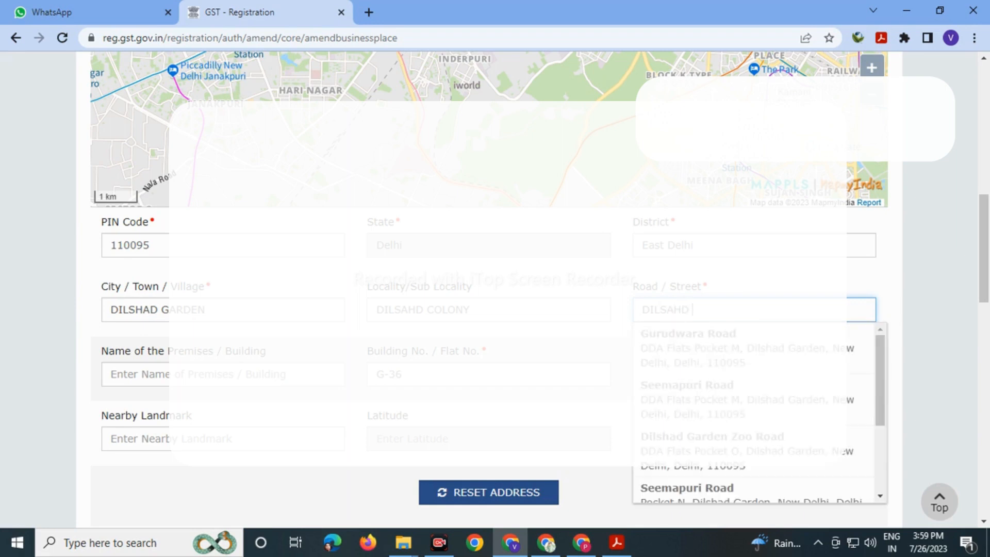
key("BackSpace")
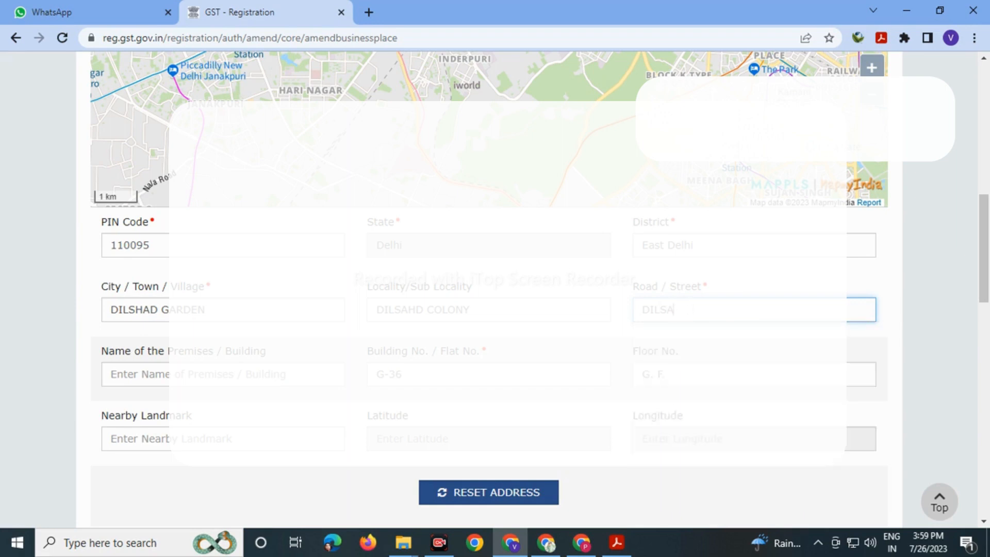
key("BackSpace")
type("H")
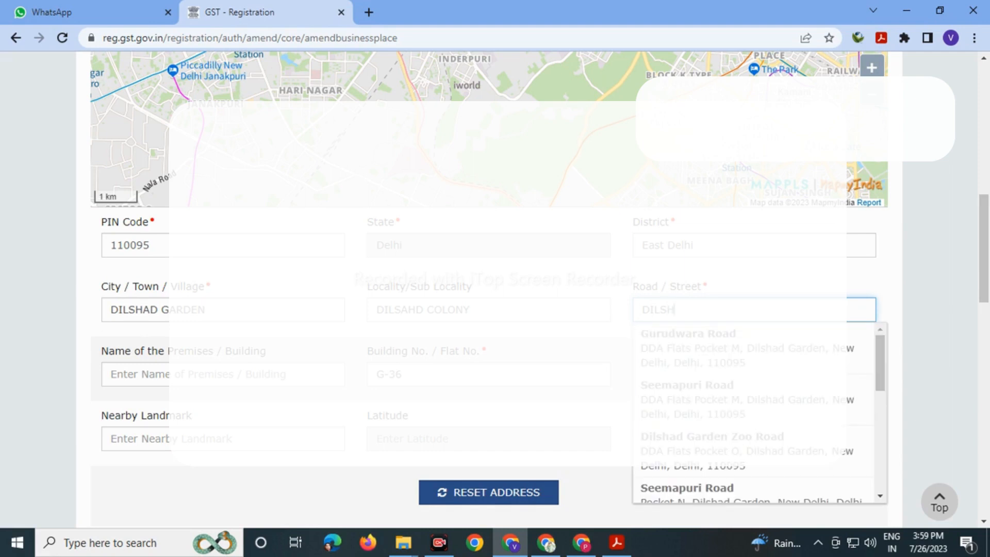
type("AD COLONY")
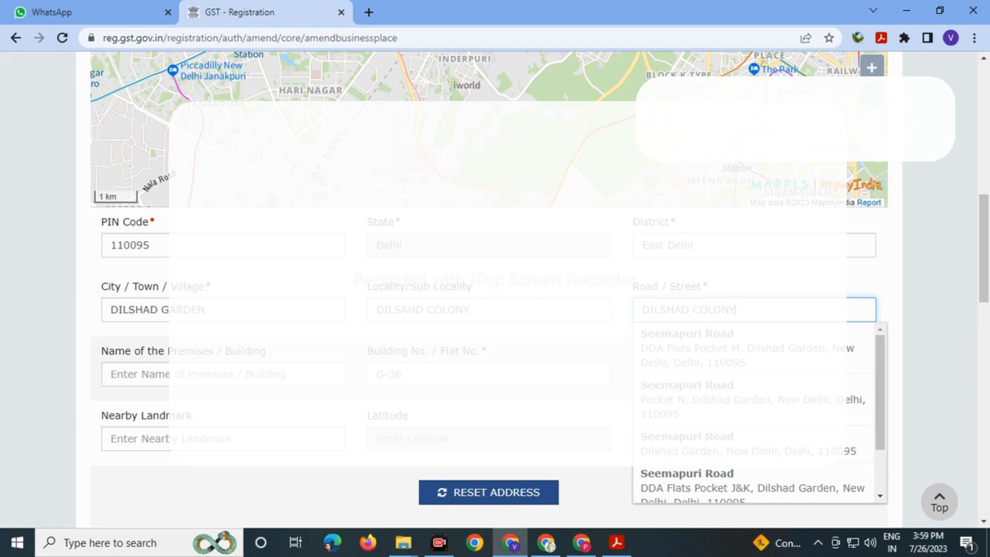
scroll(680, 466, "down", 1)
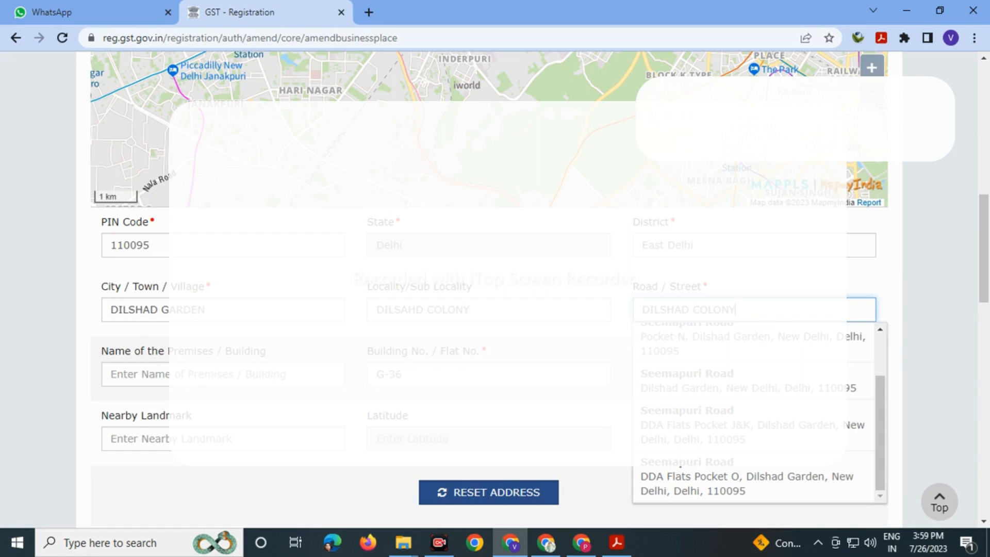
scroll(754, 413, "up", 2)
scroll(681, 467, "down", 2)
left_click(622, 333)
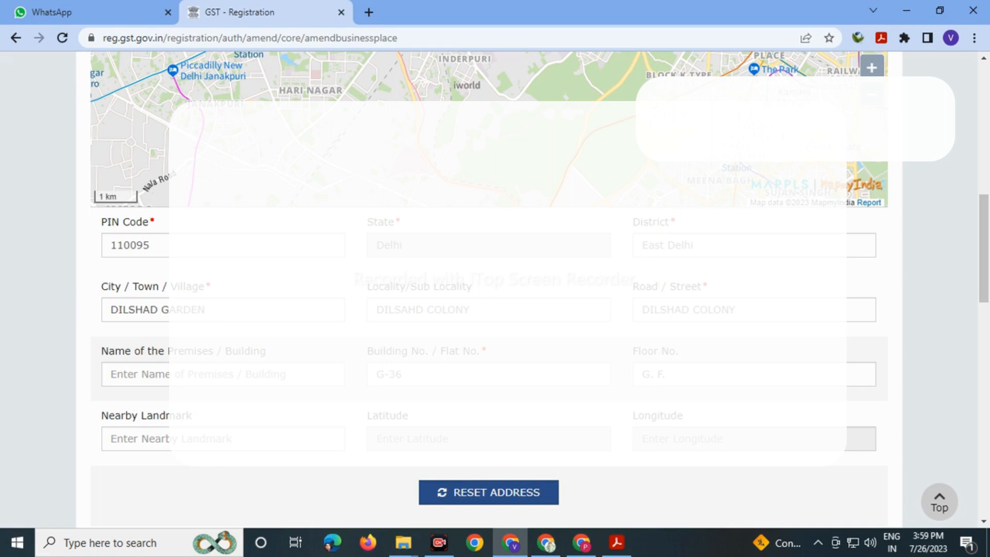
scroll(495, 289, "down", 5)
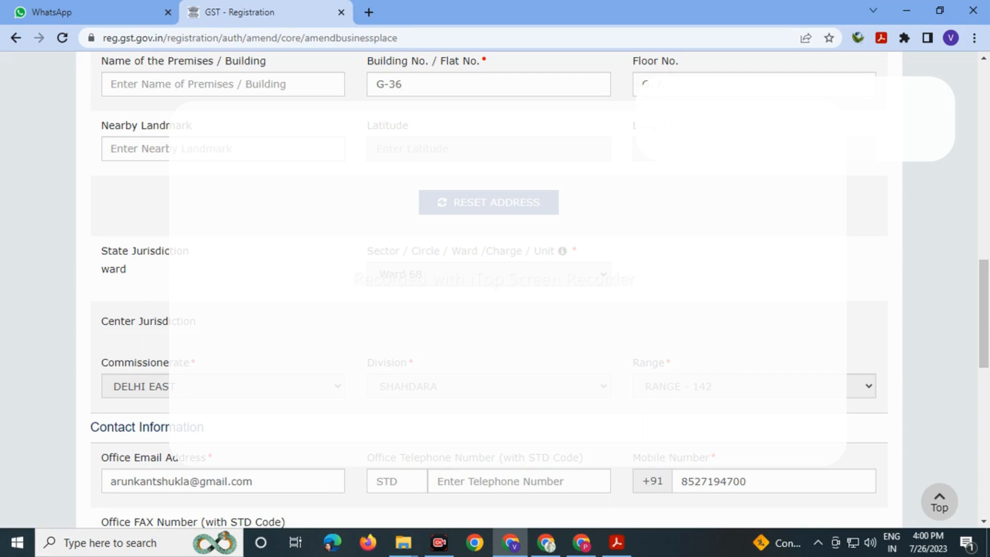
- Replace the Office Email Address with the saved business e-mail suggestion
scroll(489, 289, "down", 3)
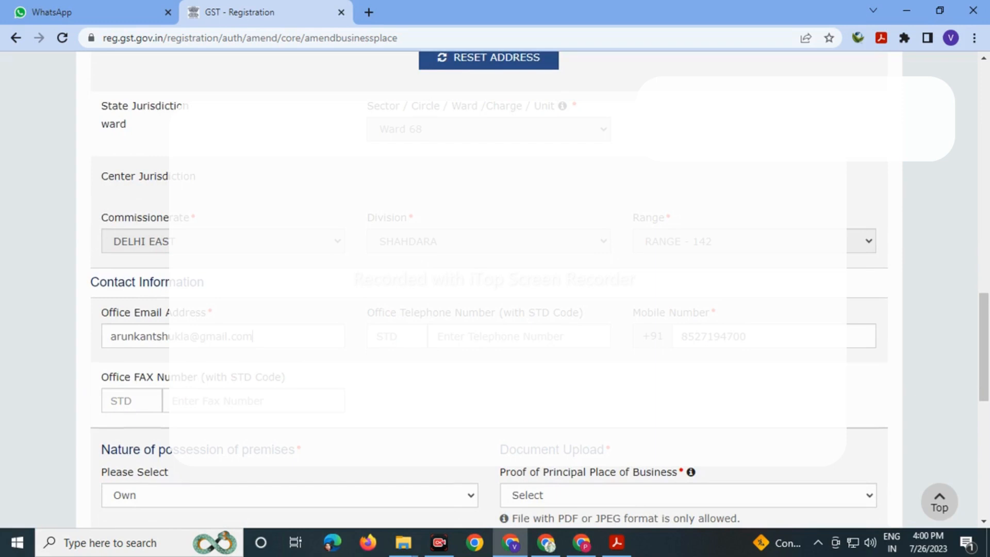
left_click(252, 336)
key("BackSpace")
key("BackSpace")
key("BackSpace")
key("BackSpace")
key("BackSpace")
key("BackSpace")
key("BackSpace")
key("BackSpace")
key("BackSpace")
key("BackSpace")
key("BackSpace")
key("BackSpace")
key("BackSpace")
key("BackSpace")
key("BackSpace")
key("BackSpace")
key("BackSpace")
key("BackSpace")
key("BackSpace")
key("BackSpace")
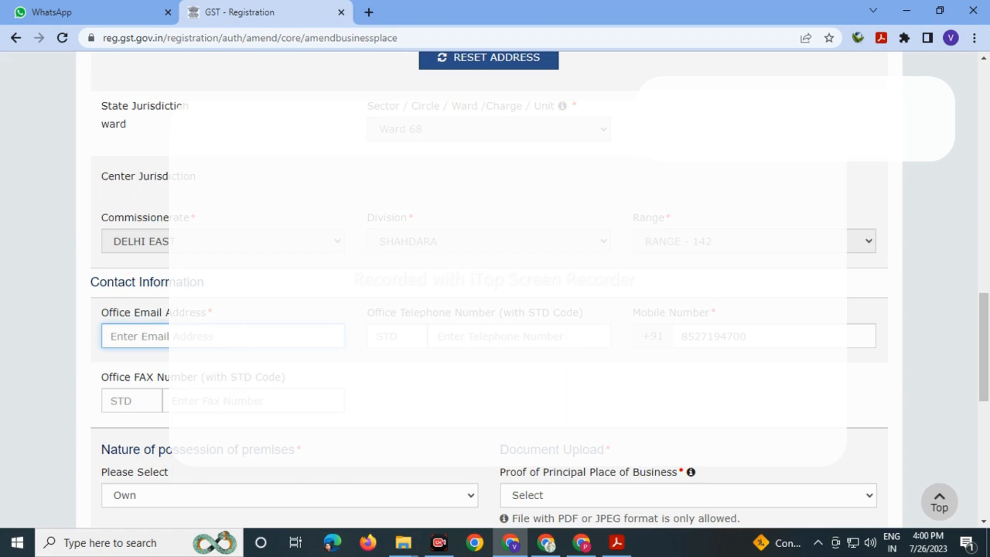
type("PRIMUS")
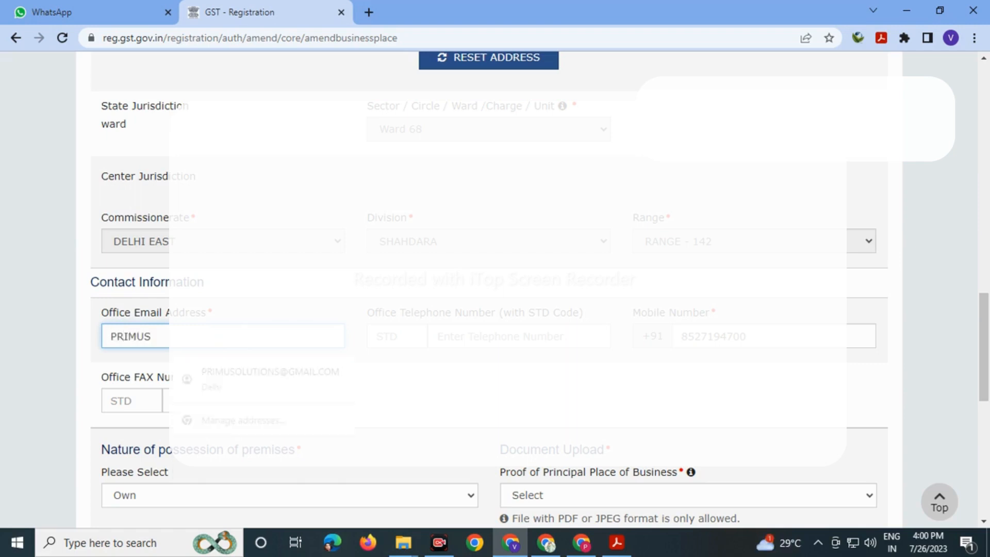
key("Down")
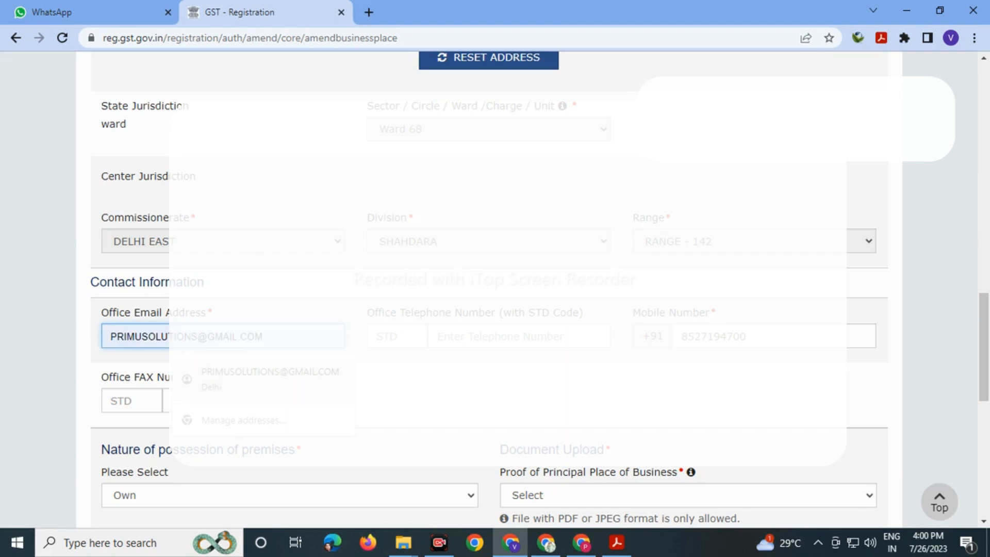
key("Return")
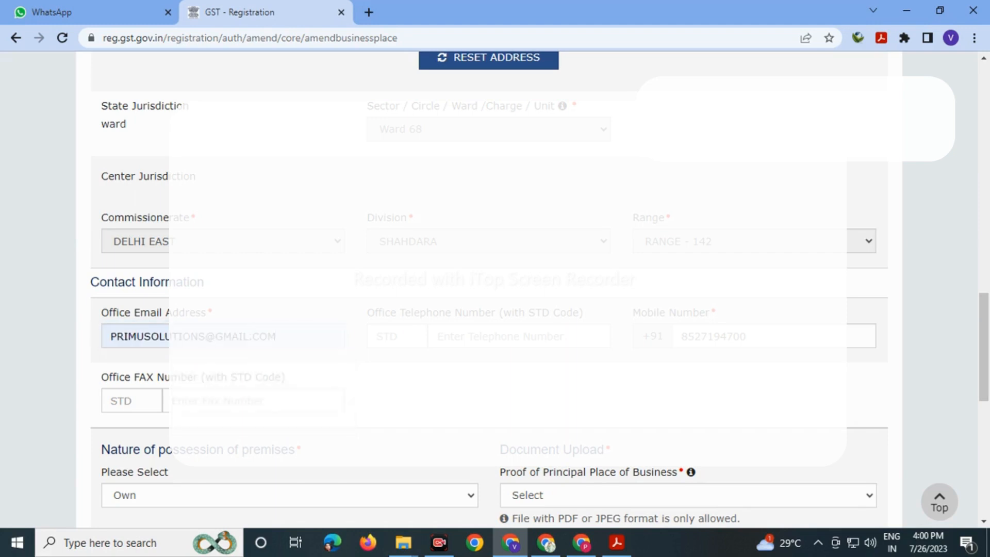
- Edit the last two digits of the Mobile Number
left_click(775, 336)
key("BackSpace")
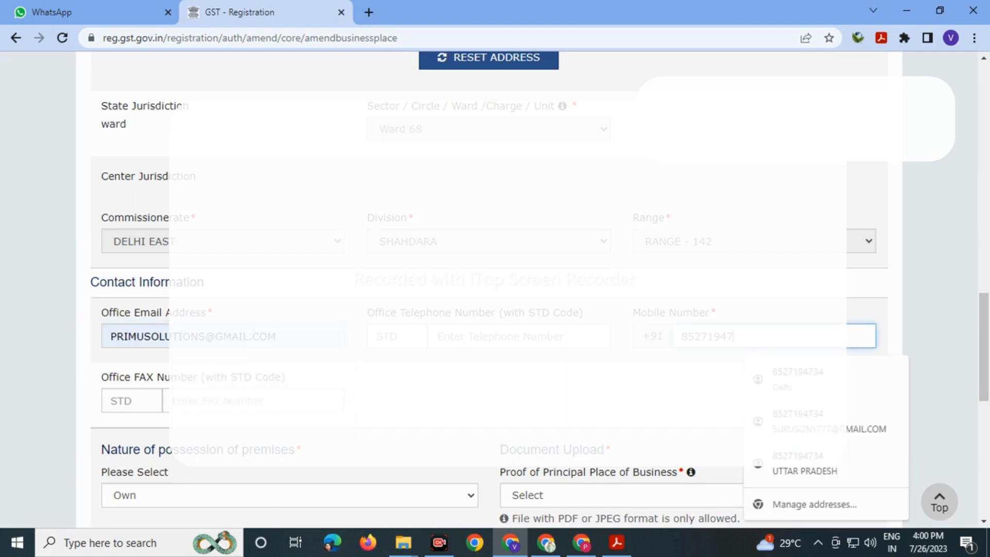
type("34")
left_click(609, 394)
scroll(495, 289, "down", 4)
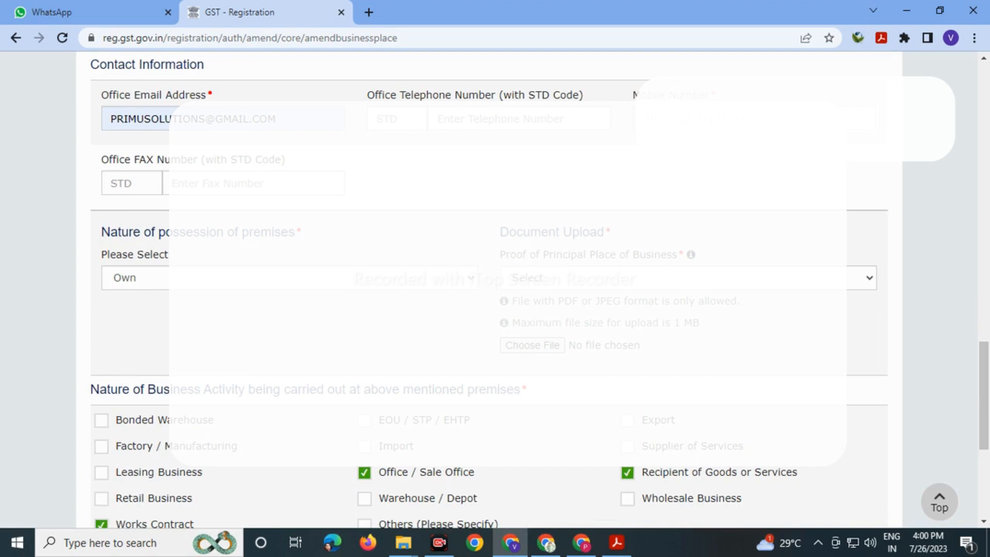
- Set Nature of possession to Rented and proof document to Rent / Lease agreement, then open a new tab
left_click(290, 278)
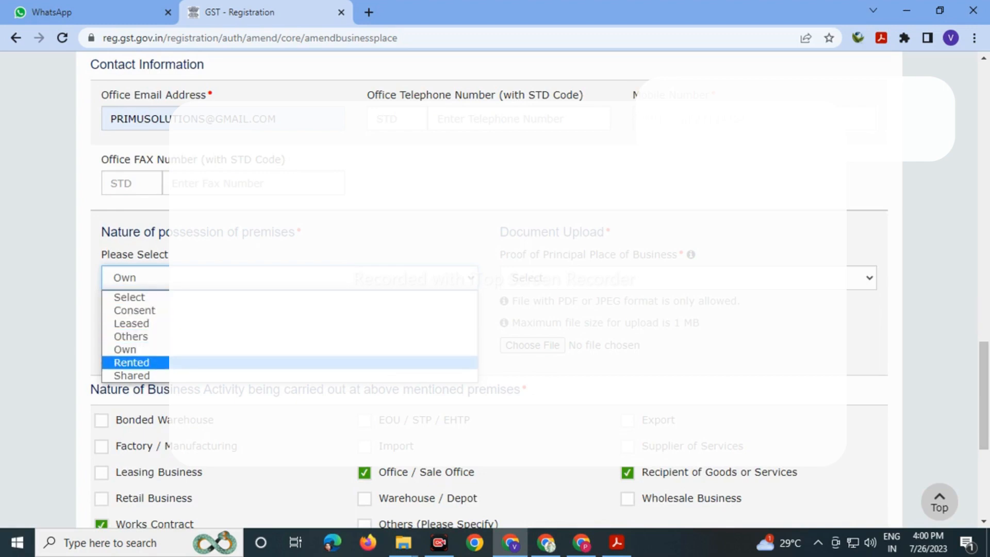
left_click(289, 362)
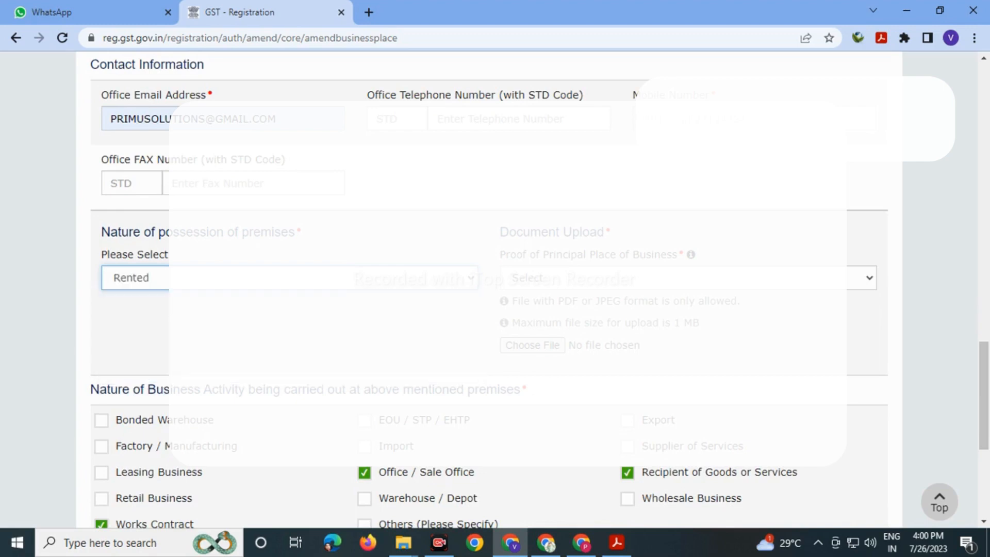
left_click(290, 348)
left_click(688, 278)
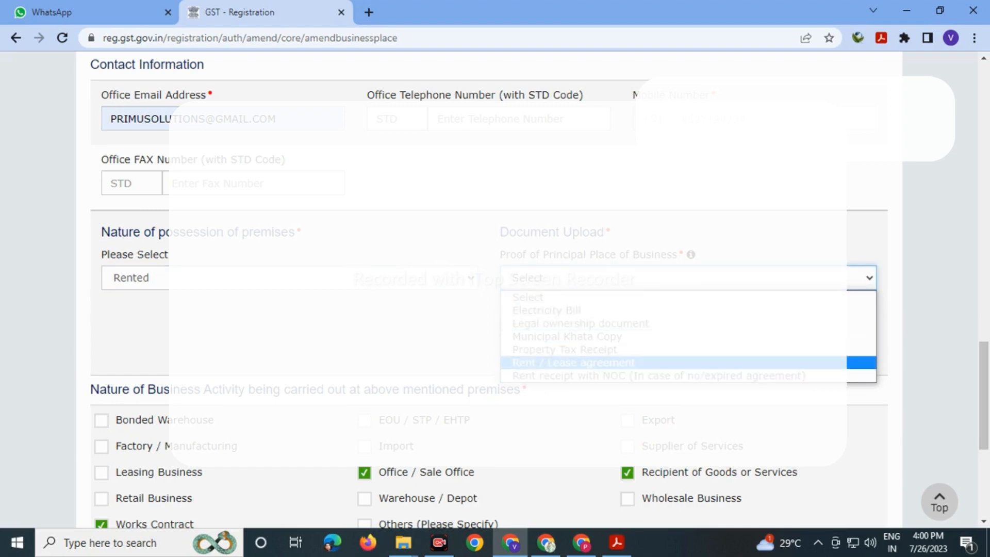
left_click(574, 363)
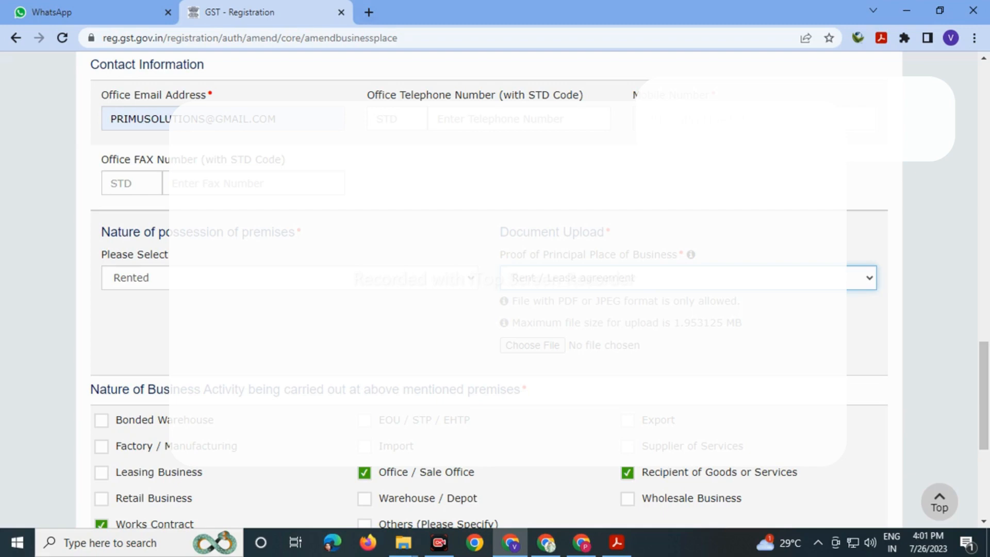
left_click(369, 12)
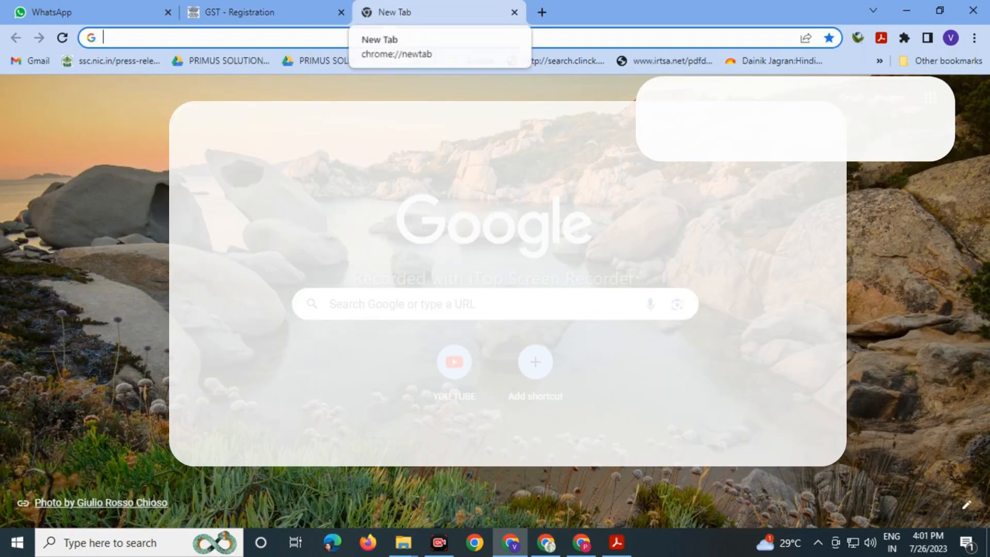
- Search 'LOVE PDF' and open iLovePDF's Compress PDF tool
type("LOVE PD")
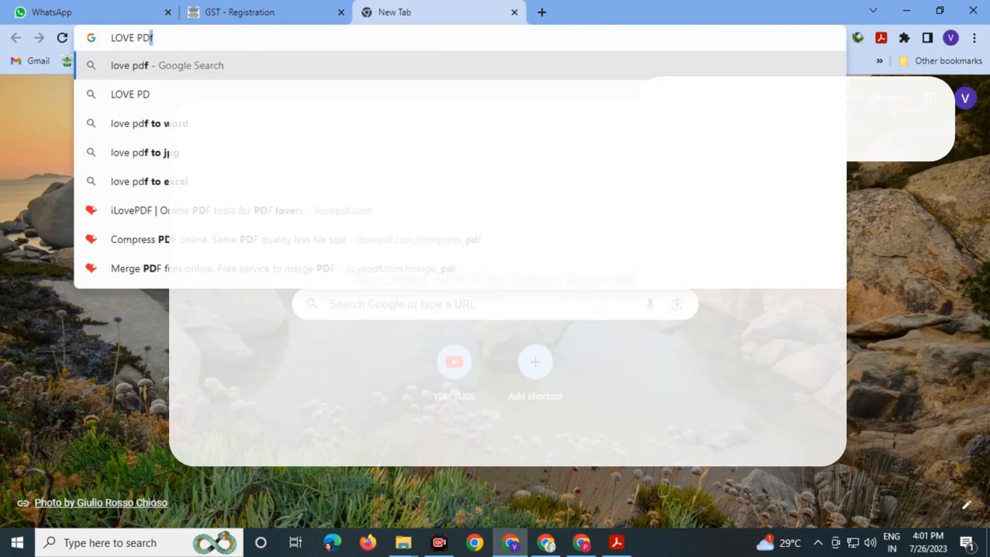
type("F")
key("Return")
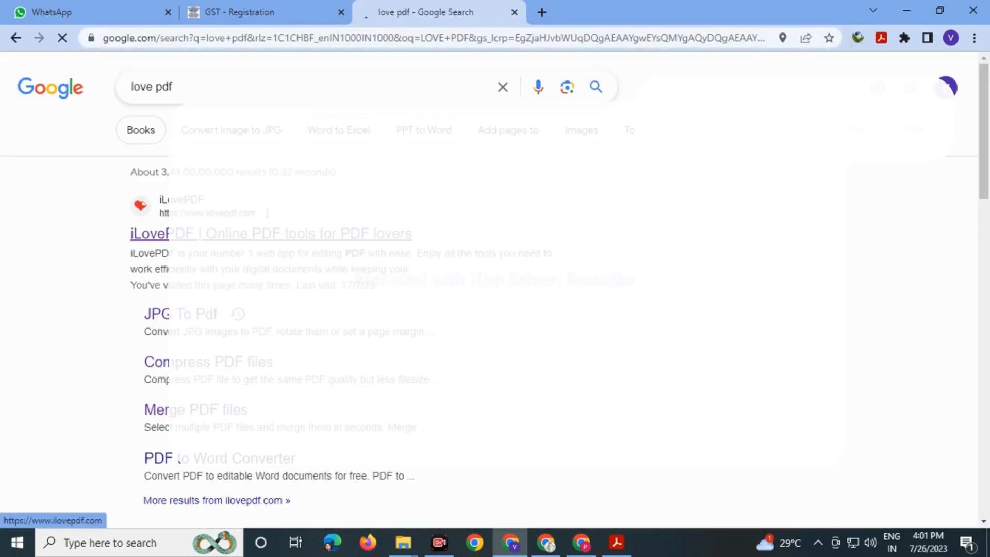
left_click(206, 234)
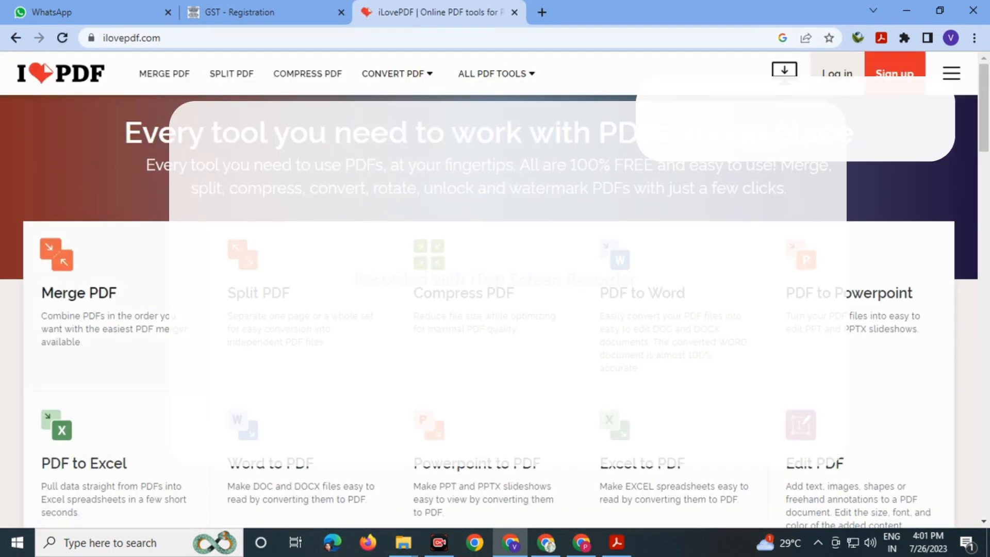
left_click(465, 293)
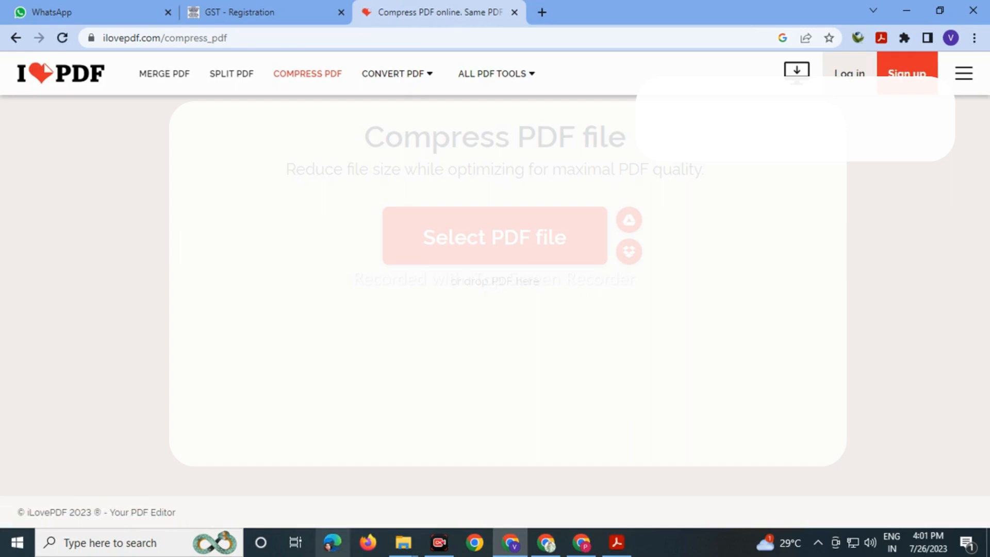
- Drag Rent Agreement MSME and NOC PDF from gst change documents into the compressor and compress it
mouse_move(404, 543)
left_click(326, 477)
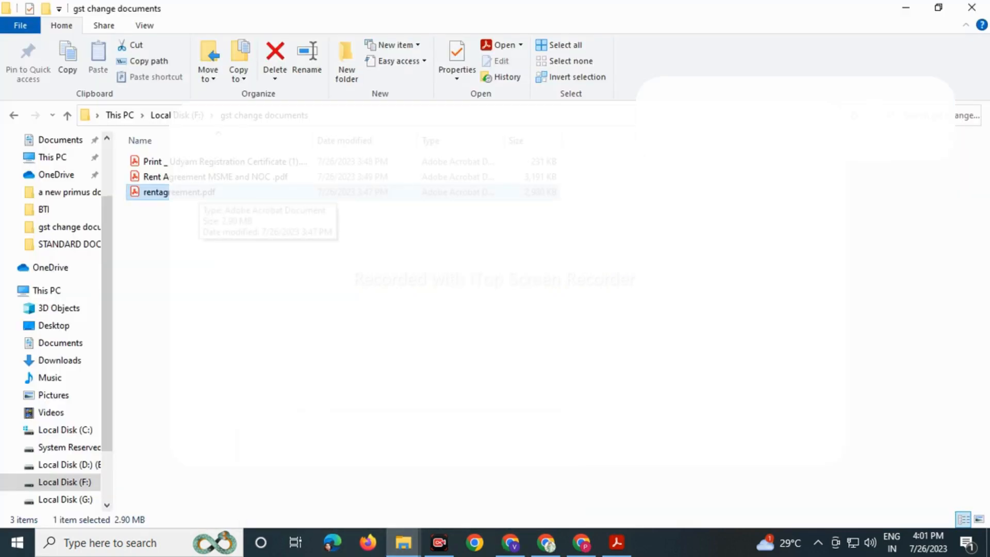
left_click(207, 177)
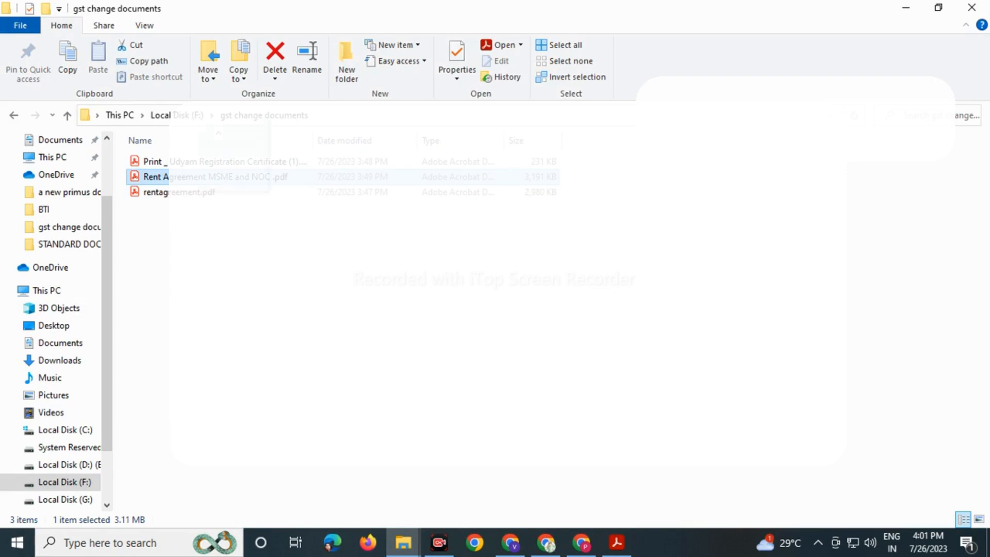
left_click_drag(206, 176, 484, 258)
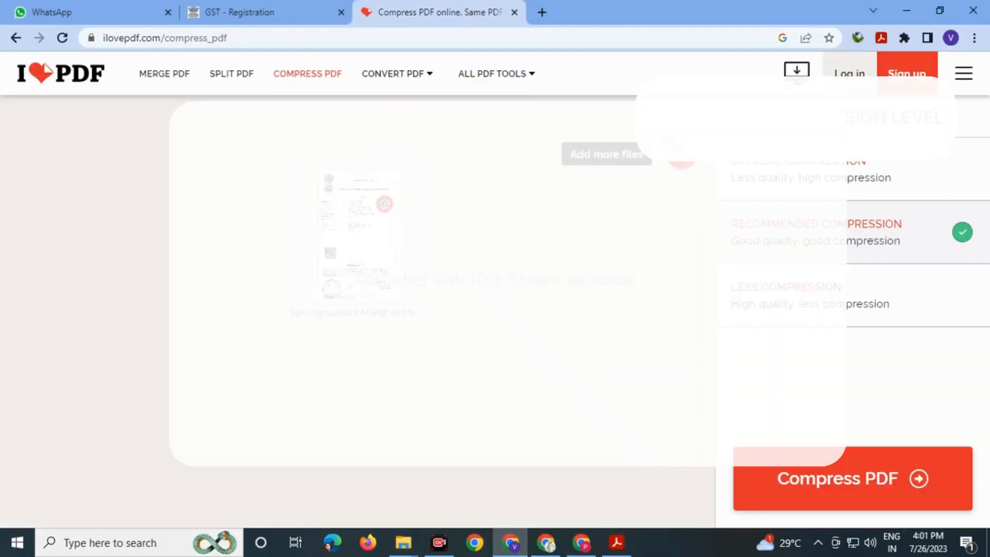
left_click(838, 478)
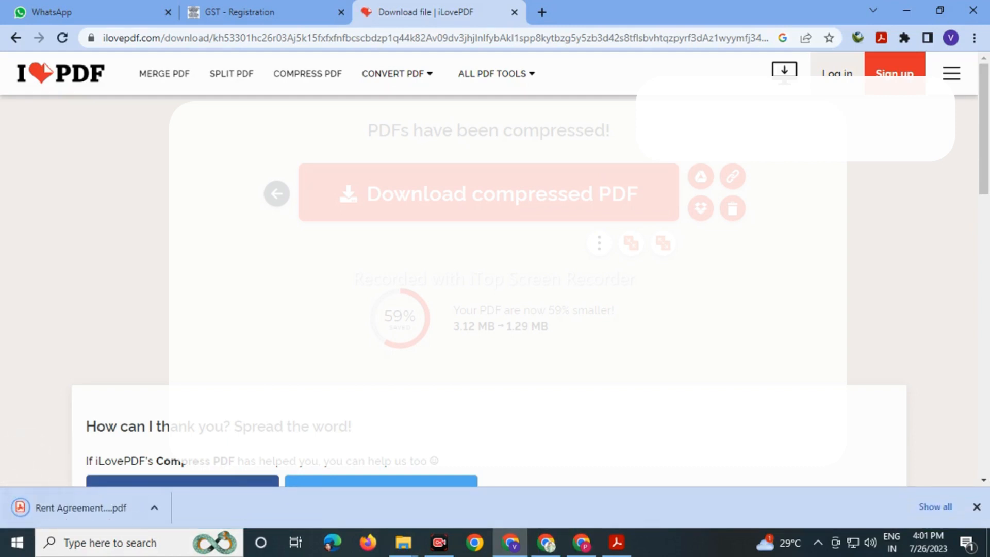
- Place the compressed rent agreement PDF in gst change documents and refresh to confirm it's listed
left_click(154, 508)
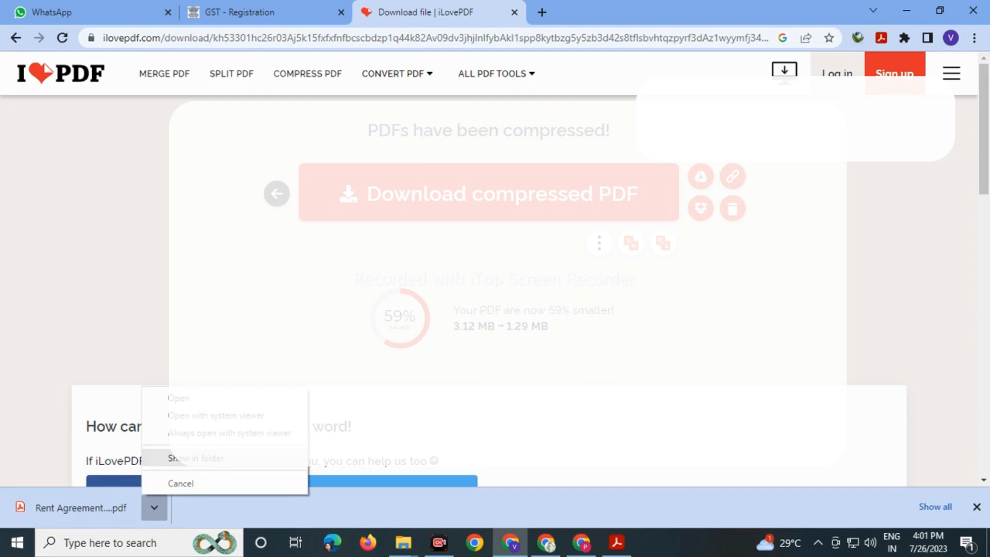
left_click(174, 459)
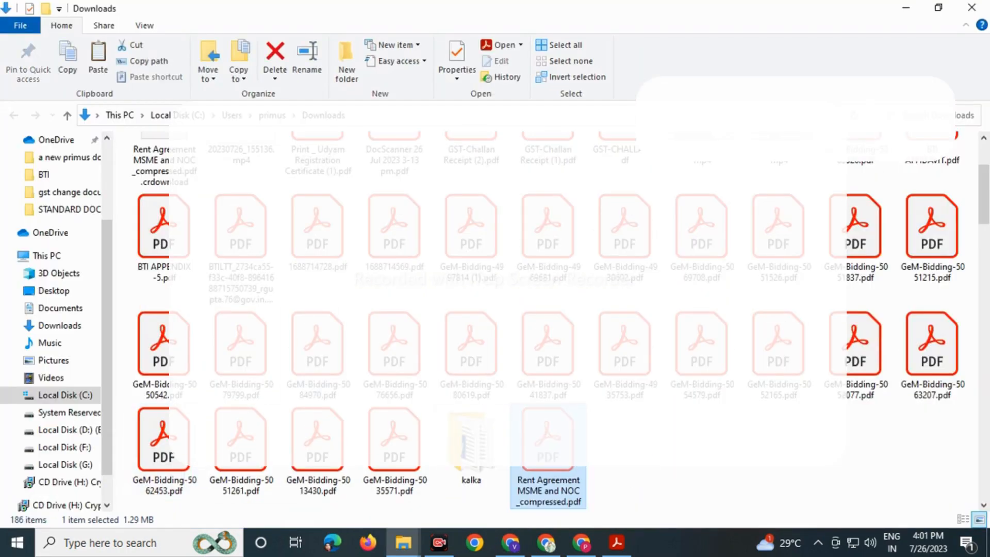
mouse_move(404, 542)
left_click(325, 485)
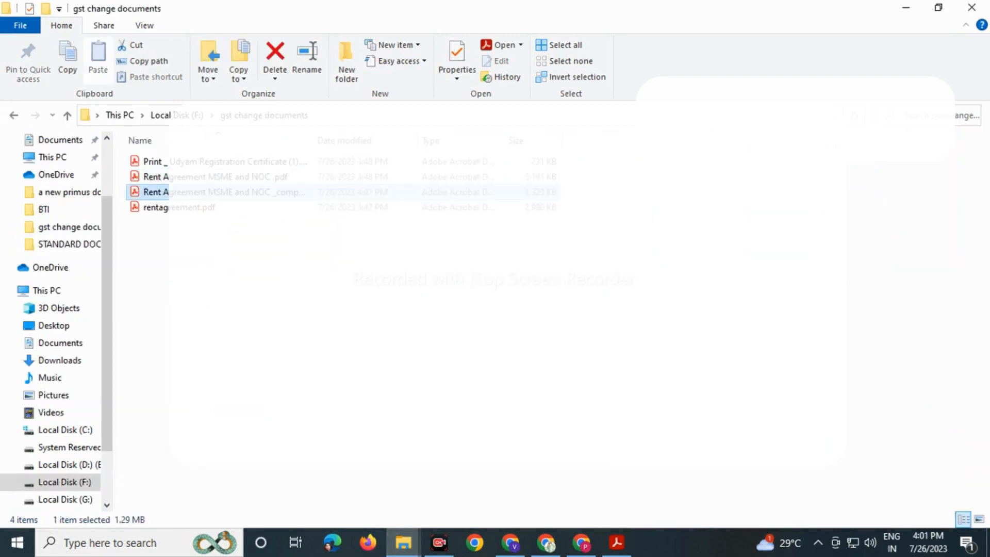
right_click(670, 222)
left_click(704, 277)
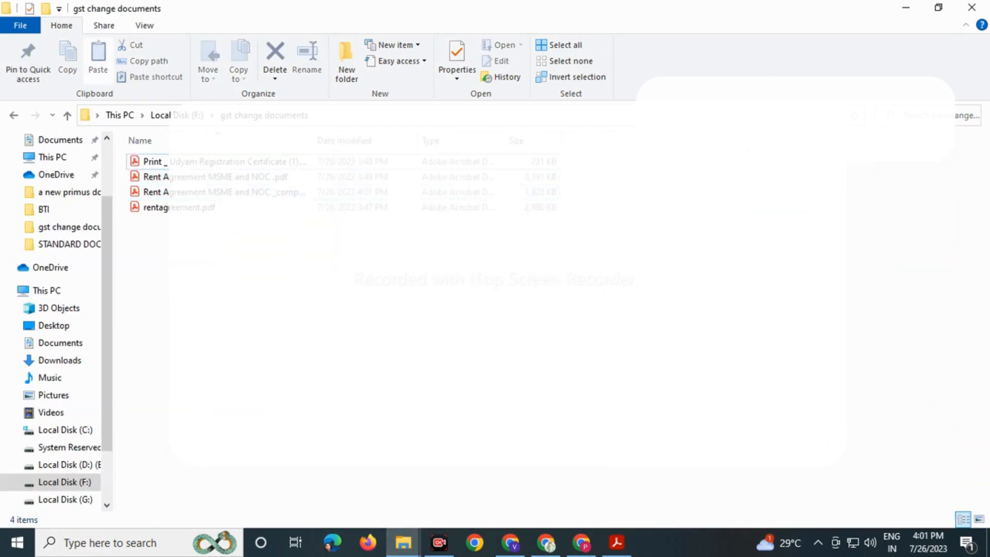
left_click(225, 193)
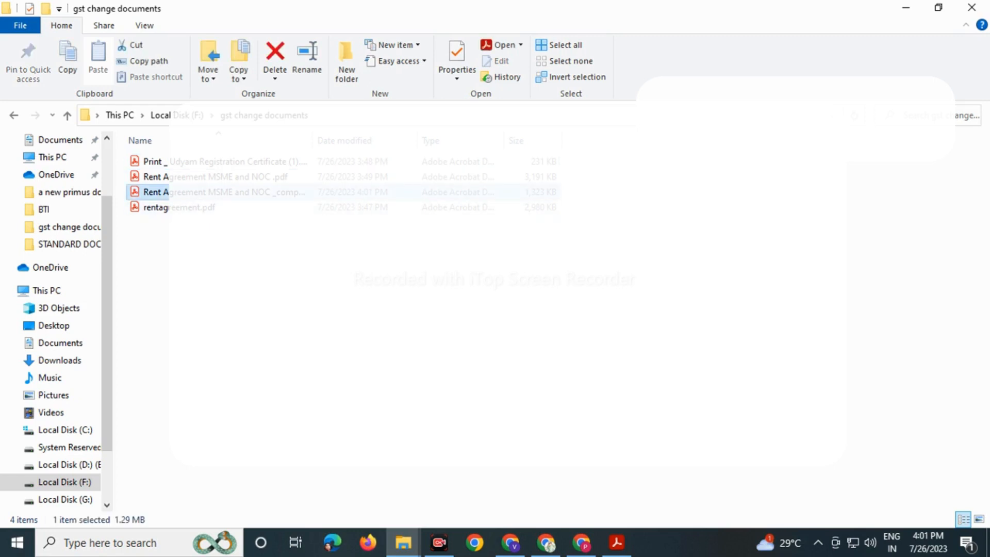
left_click(511, 543)
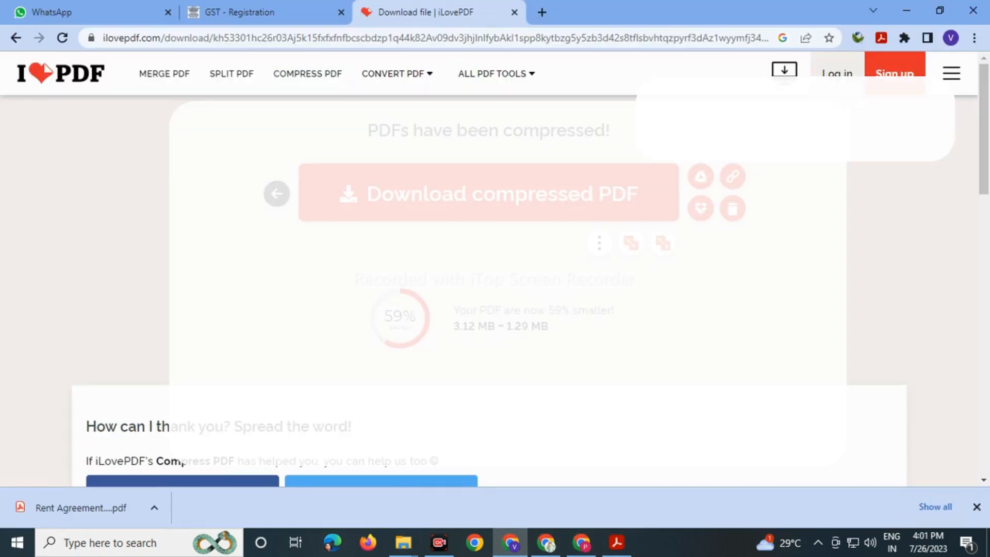
- Upload the compressed rent agreement PDF from F:\gst change documents as proof of principal place of business
left_click(258, 12)
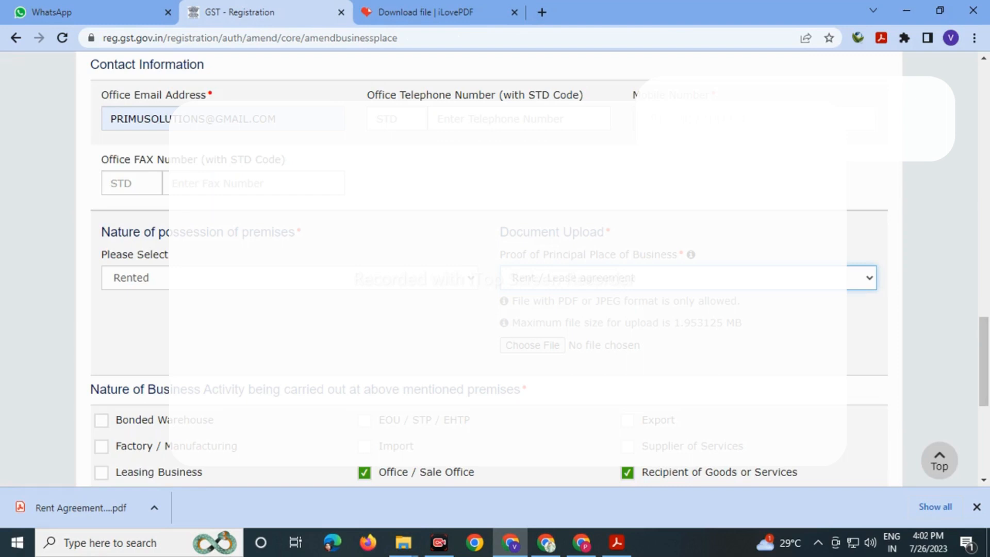
left_click(532, 346)
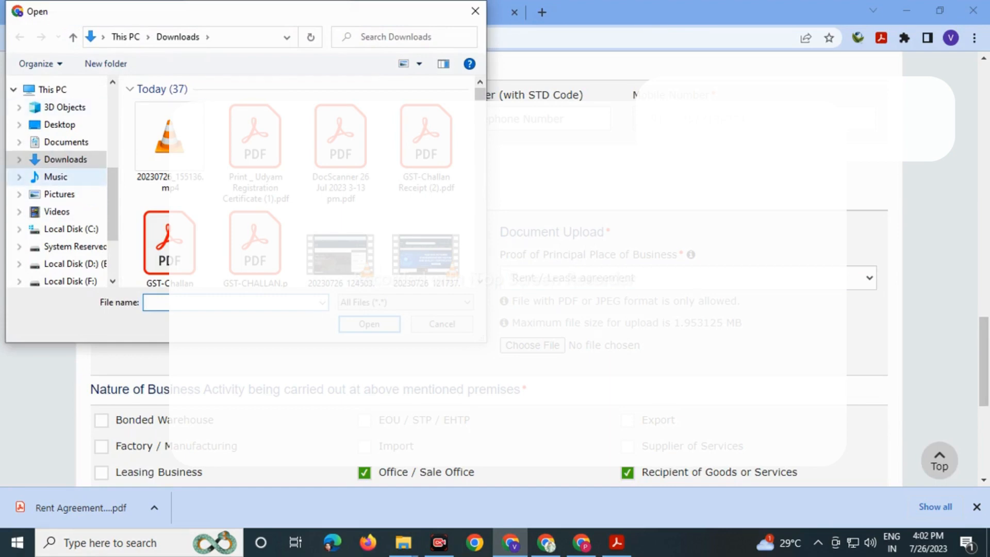
scroll(60, 194, "down", 1)
left_click(71, 223)
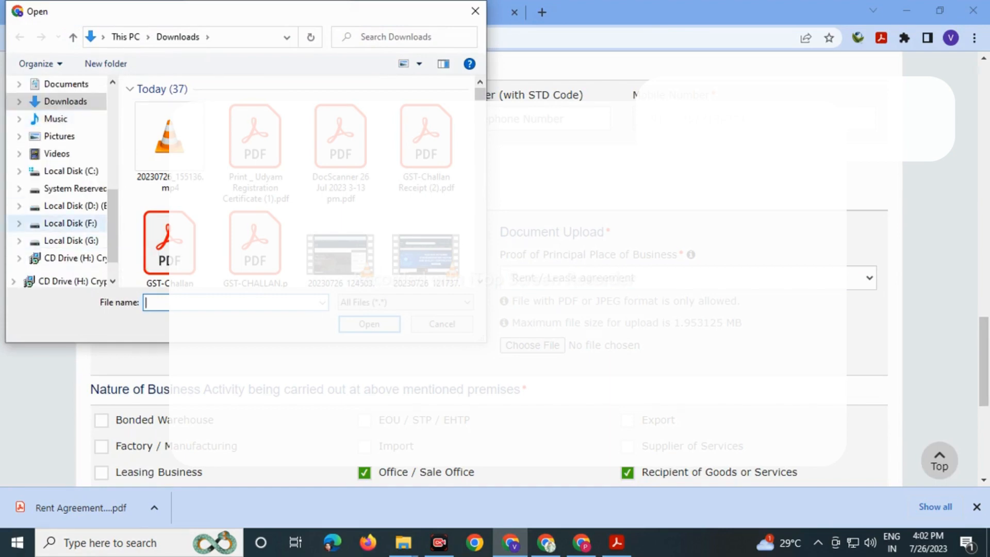
scroll(155, 206, "down", 1)
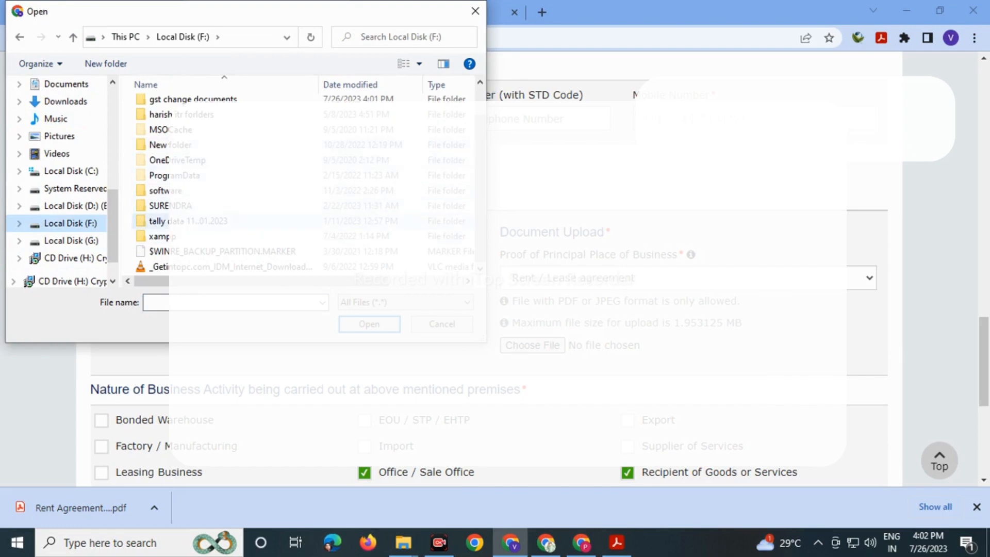
double_click(158, 205)
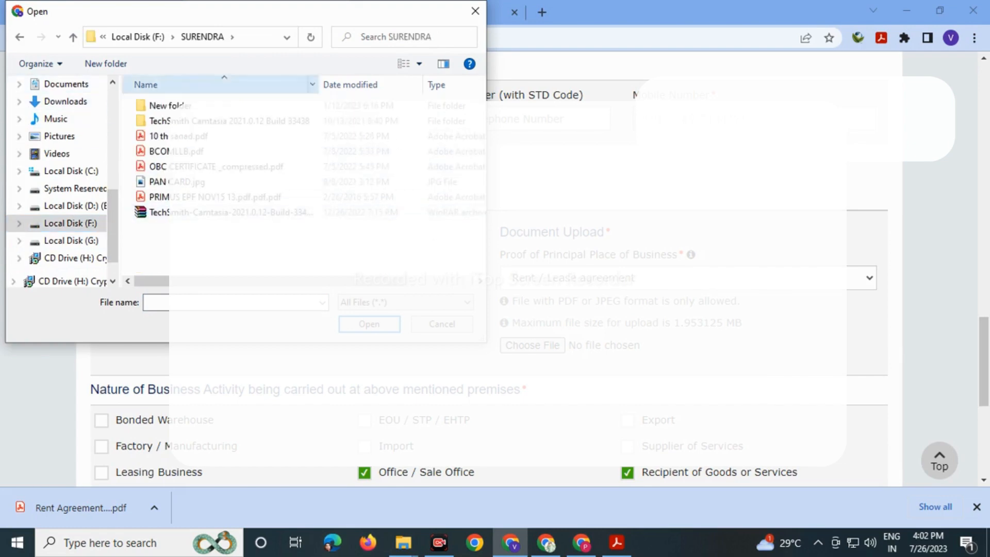
left_click(19, 37)
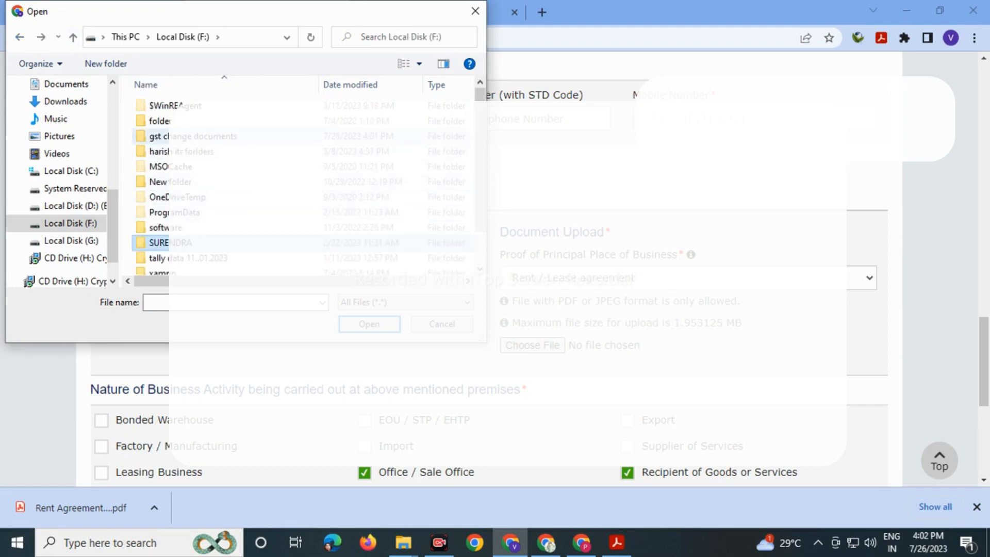
double_click(170, 136)
left_click(206, 136)
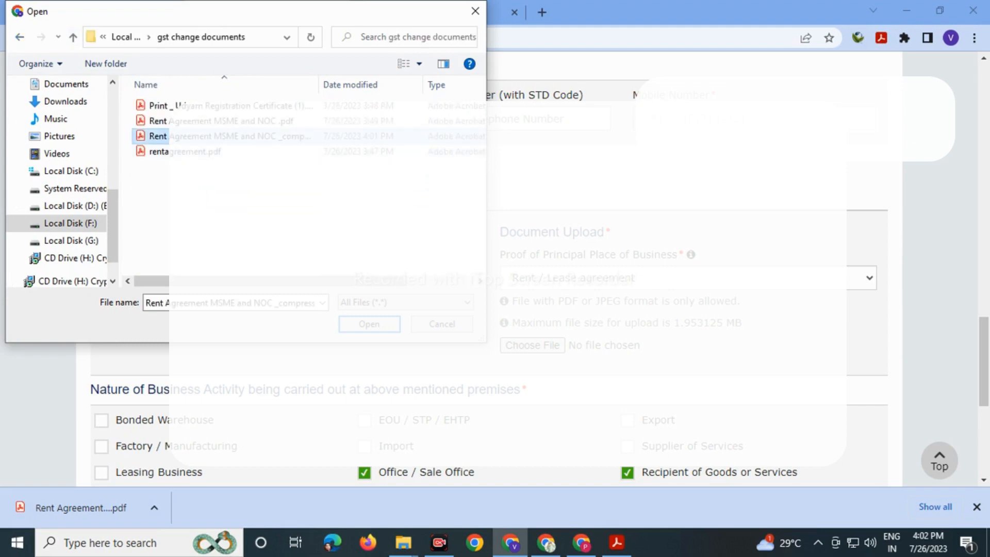
left_click(370, 324)
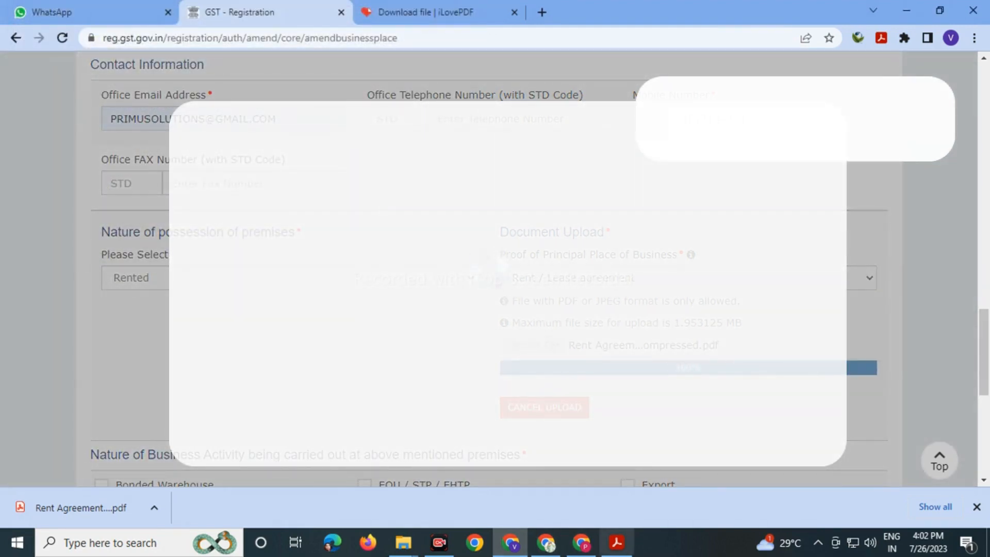
left_click(617, 542)
- Review the notarised pages of rentagreement.pdf in Acrobat Reader, then close it
scroll(408, 309, "down", 15)
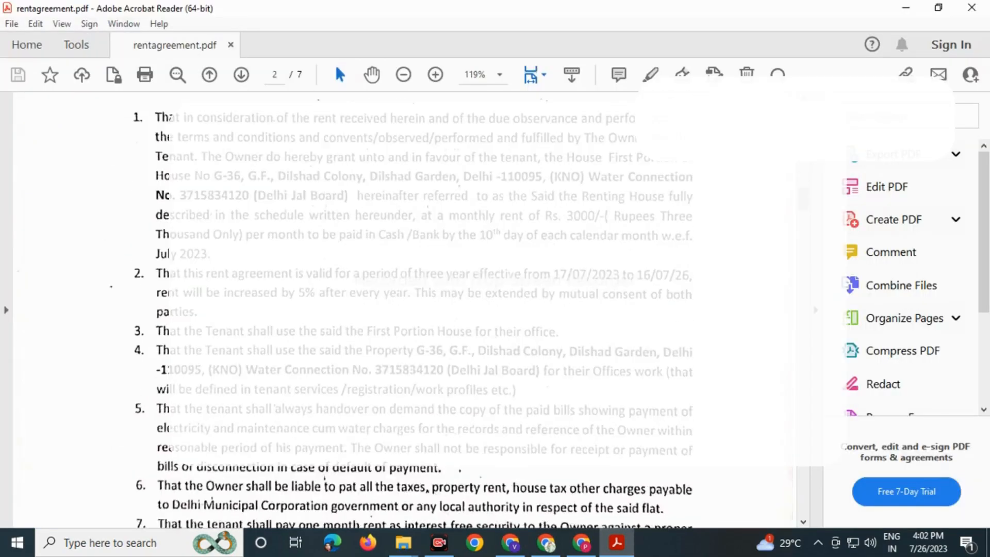
scroll(408, 310, "down", 15)
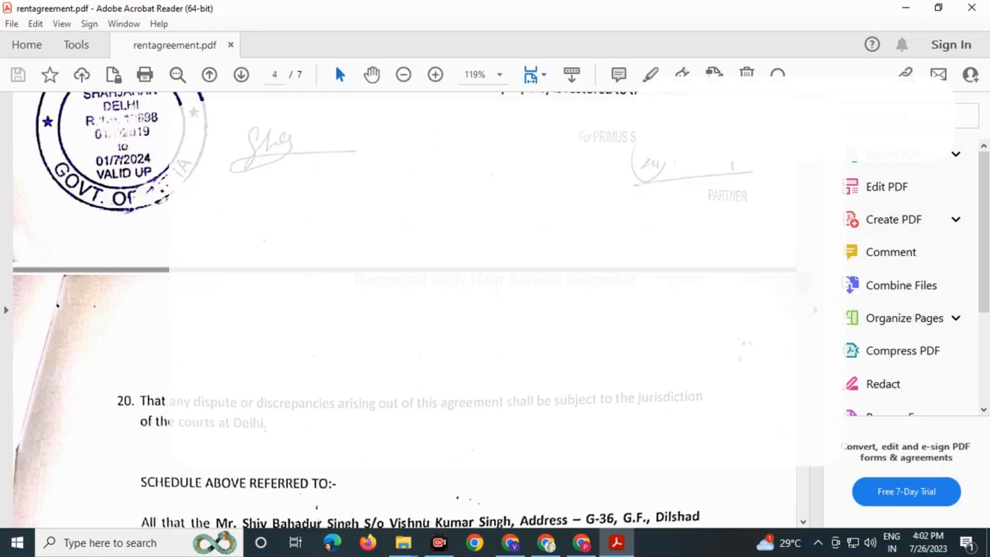
scroll(407, 310, "down", 20)
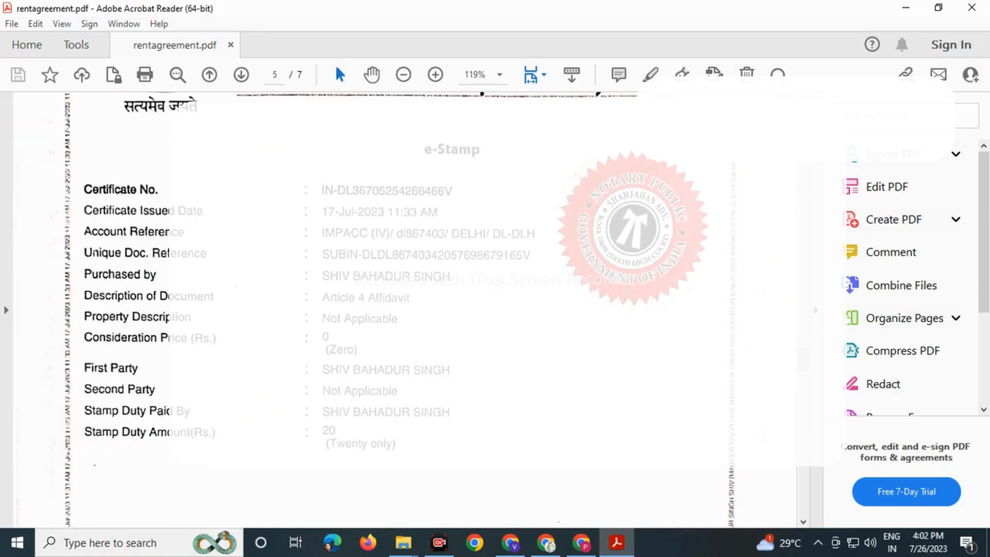
scroll(407, 310, "down", 12)
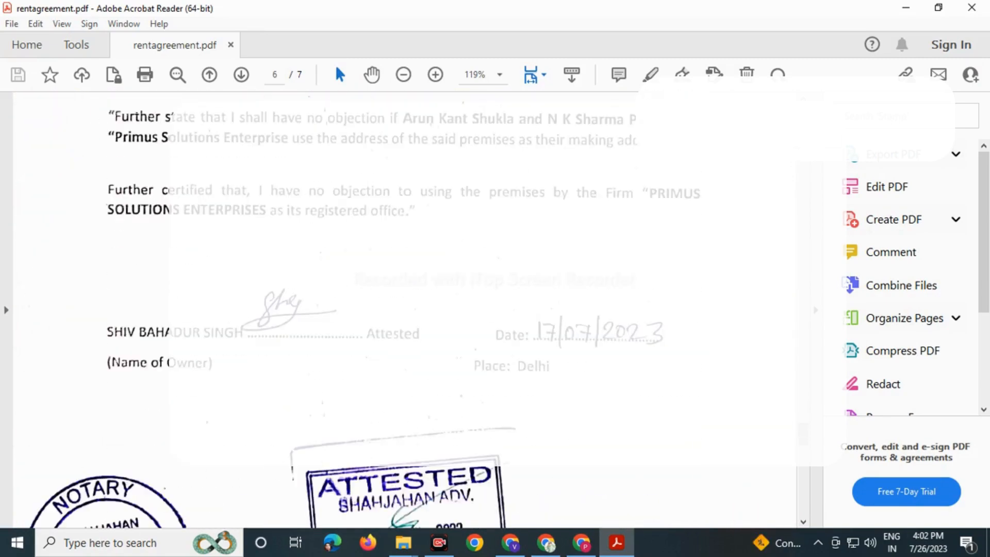
left_click(972, 8)
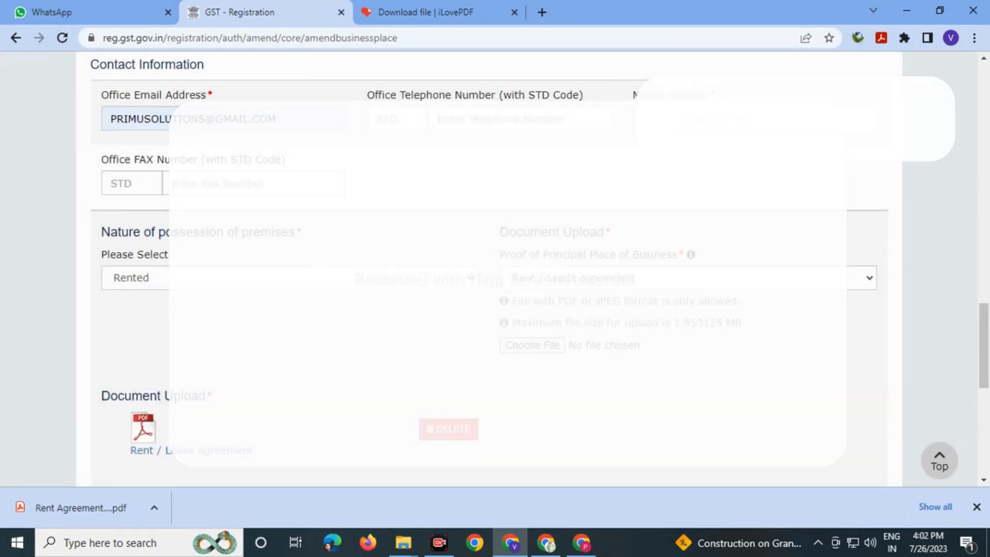
- Move past Nature of Business Activity and put the cursor in the empty Reasons box
scroll(489, 269, "down", 4)
scroll(489, 268, "down", 4)
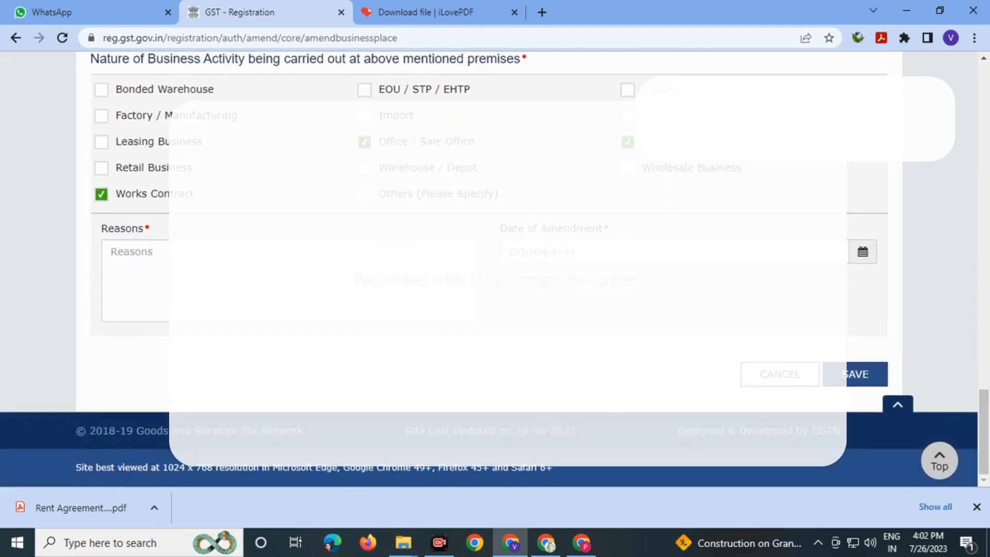
left_click(243, 263)
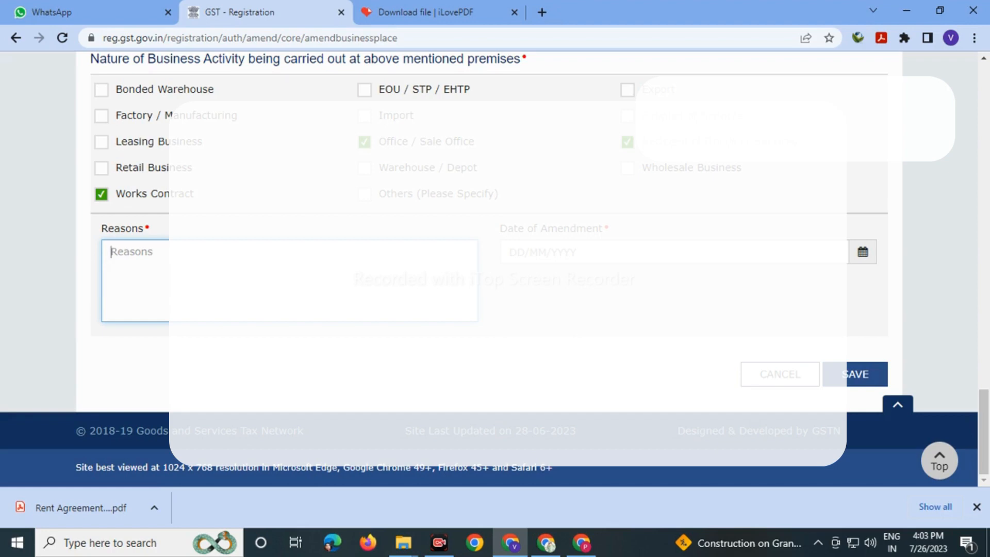
- Enter the reason 'DUE TO CHENGE OF ADDRESS AND BUSINESS PURPOSE AND OTHERS SERVICES PURPOSE AND FOR smoothness of business'
type("DUE")
type("TO ")
type("CHE")
type("N")
type("GE ")
type("OF ADDRE")
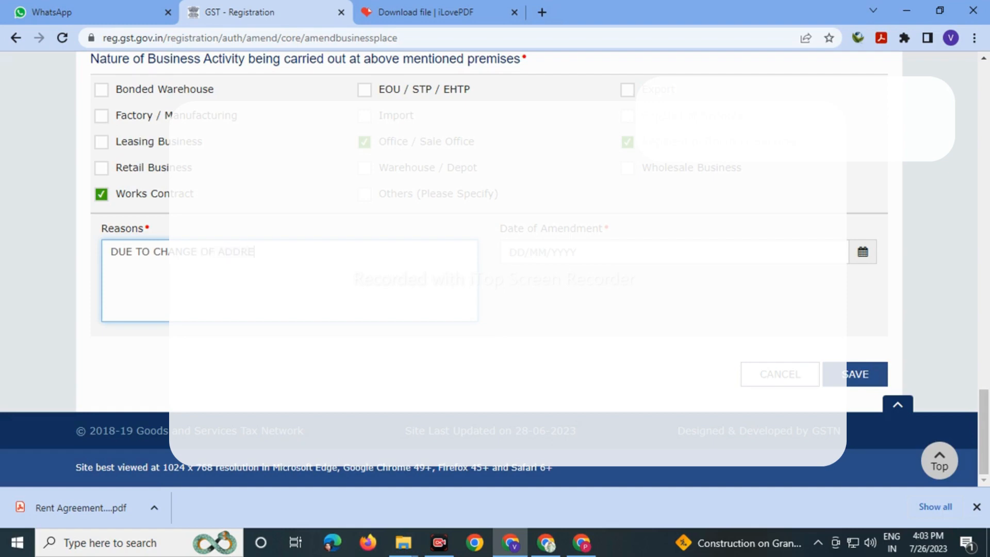
type("SS")
type("AND BUSINESS PURPOSE AND OTHERS ")
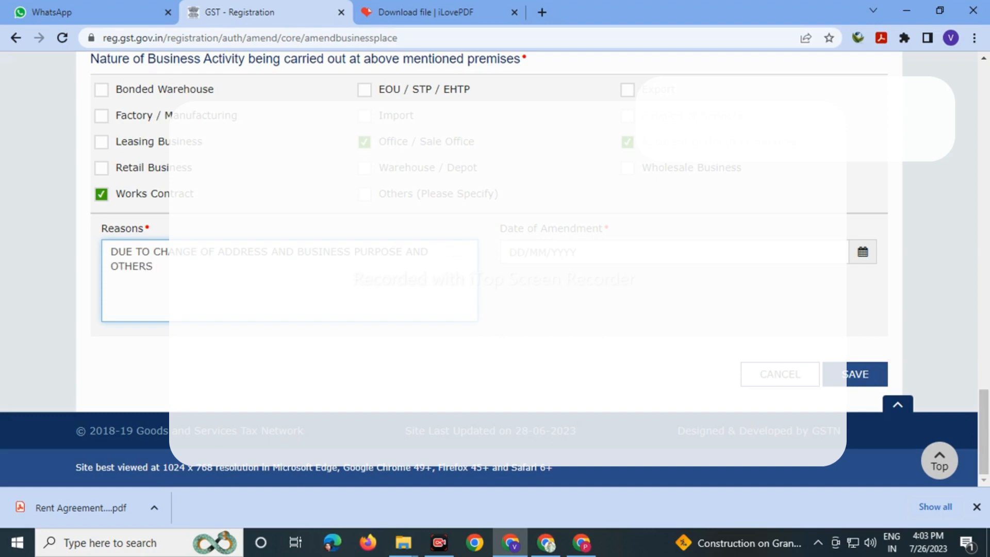
type("SERVICES PURPOSE AND")
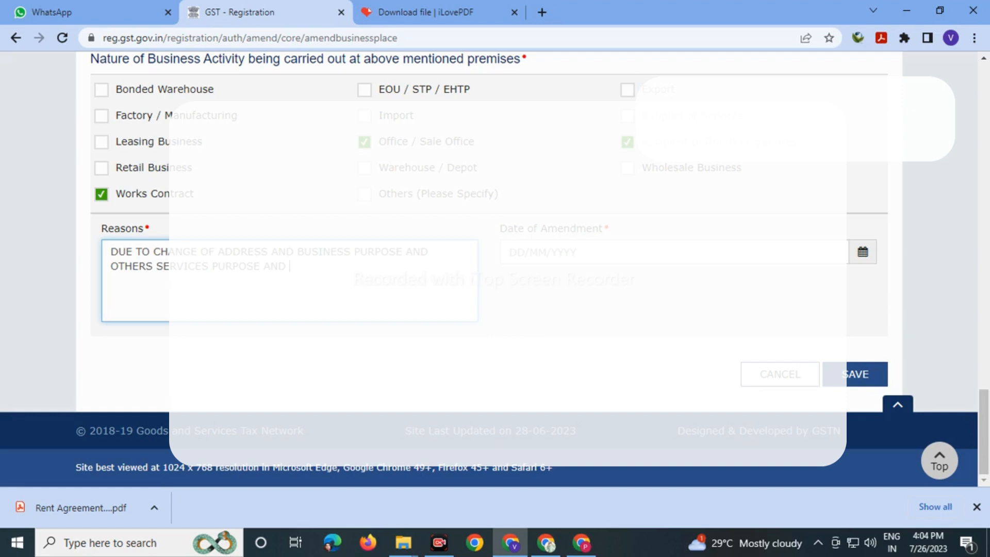
type("FOR smoothness of b")
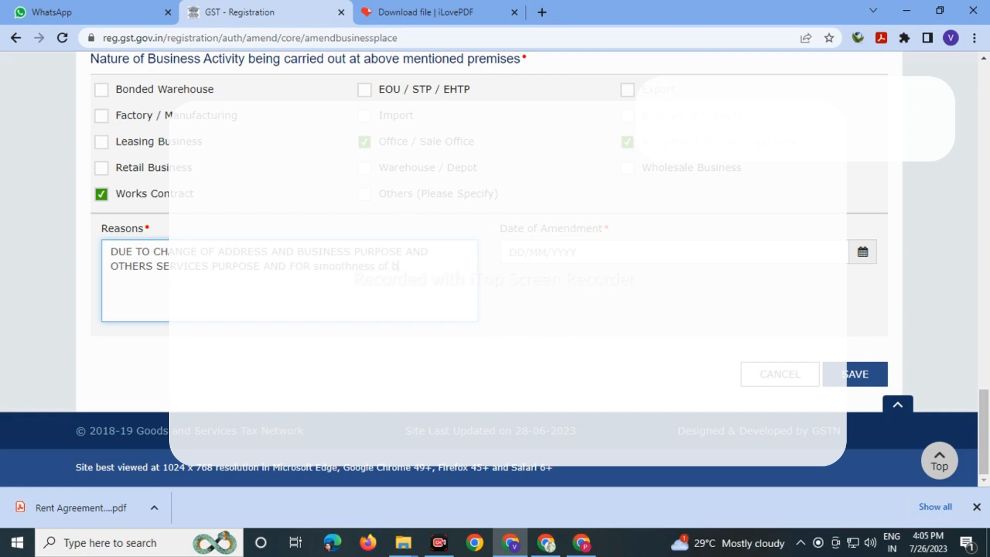
type("usiness.")
key("Tab")
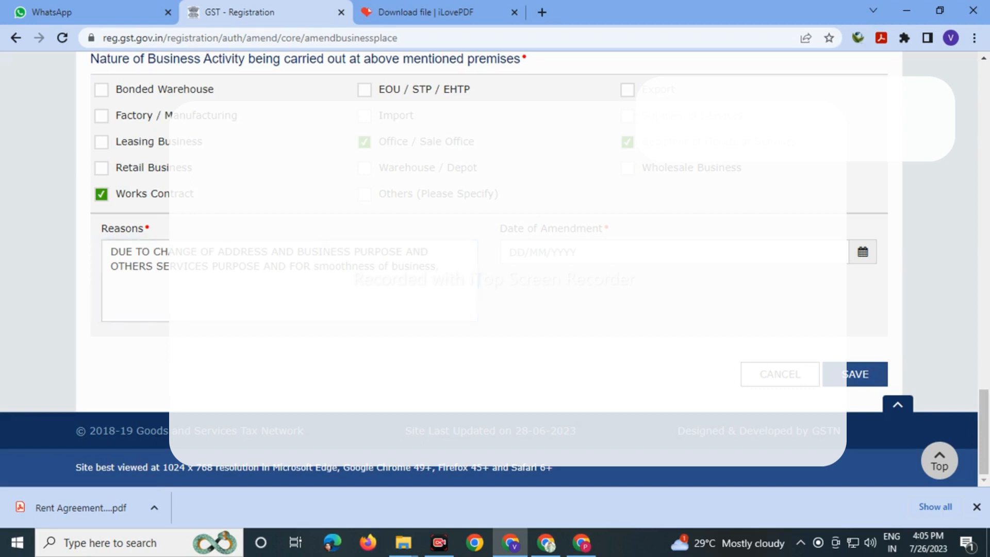
- Set Date of Amendment to 17/07/2023 and save the principal place of business details
left_click(542, 253)
type("17/07/2023")
key("Tab")
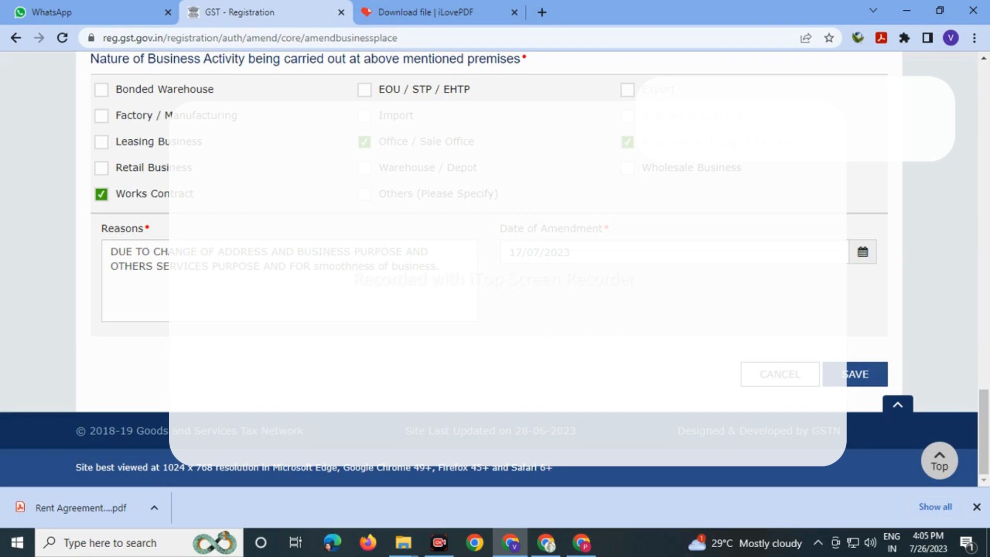
left_click(856, 375)
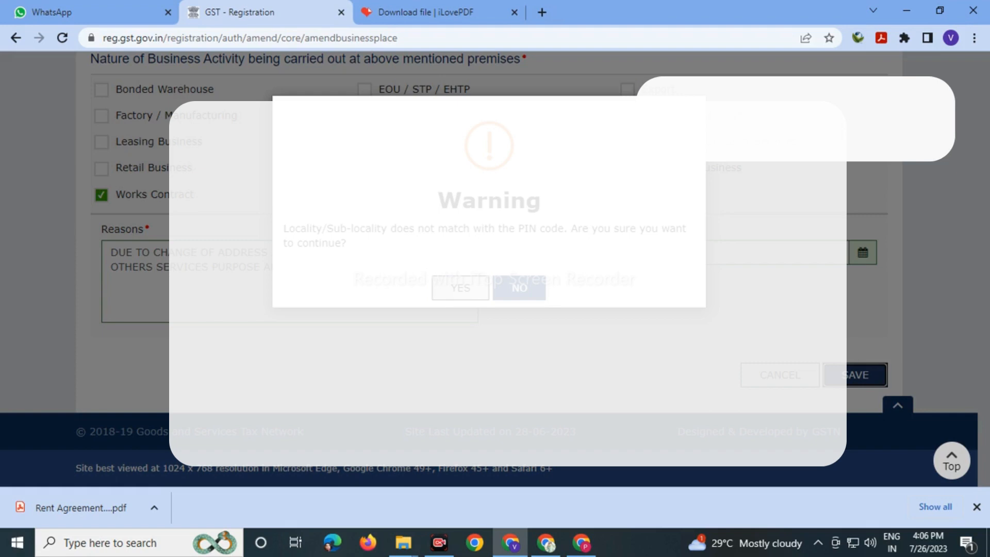
- Save the details again and confirm continuing despite the locality/PIN code mismatch
left_click(460, 288)
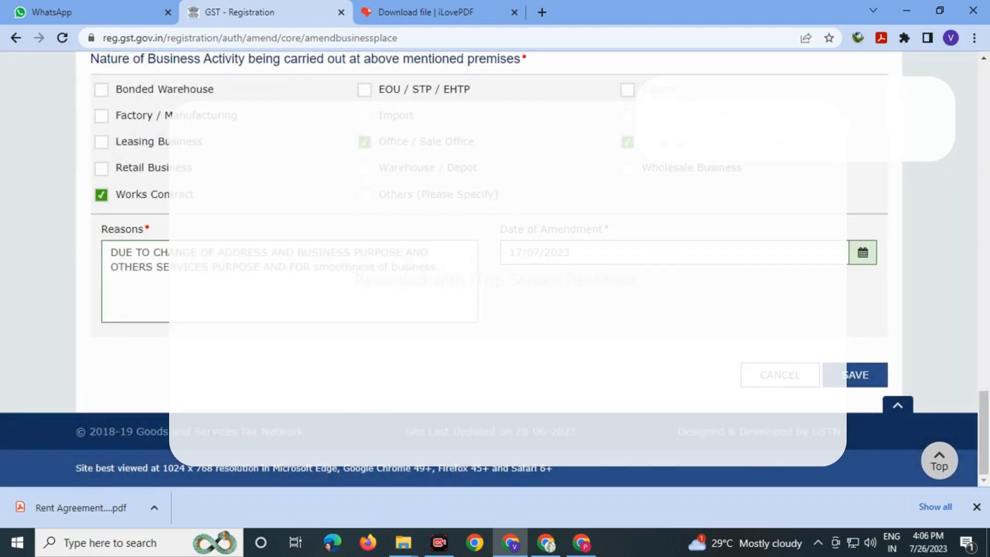
left_click(856, 375)
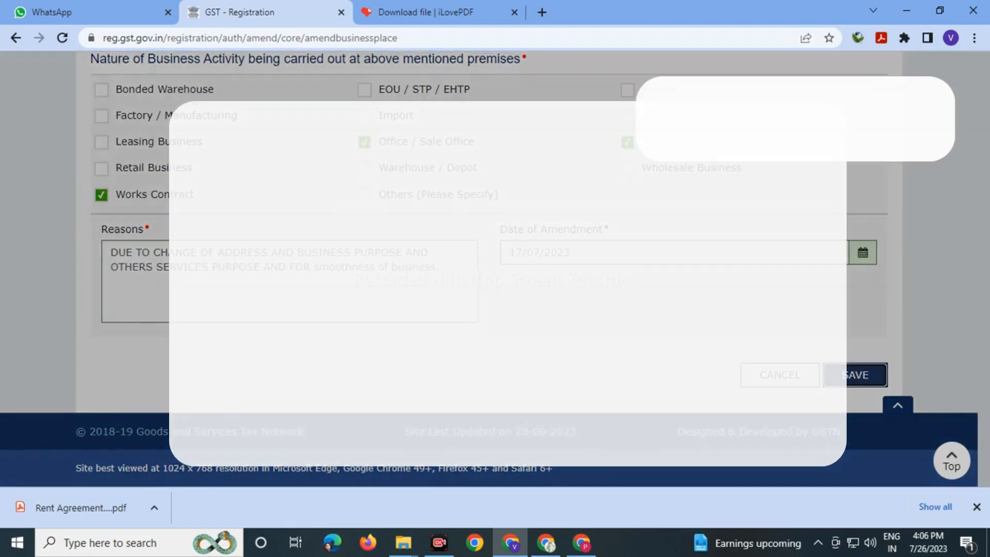
left_click(460, 288)
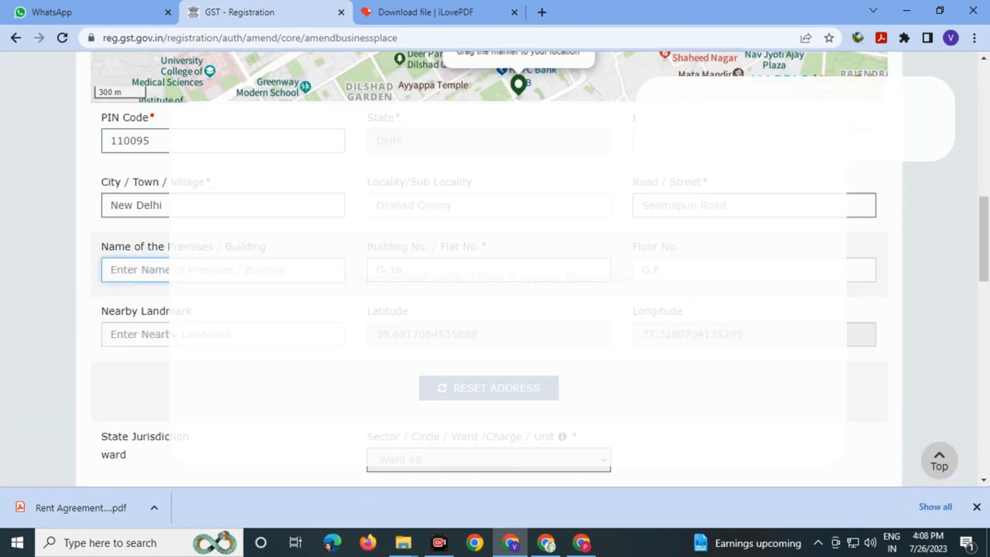
scroll(489, 269, "up", 4)
scroll(489, 269, "down", 11)
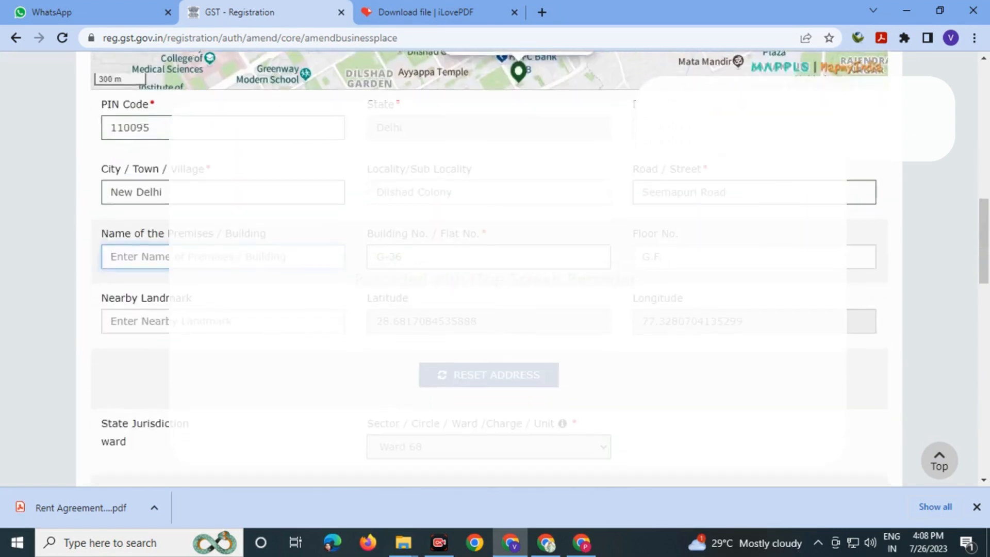
scroll(489, 270, "down", 8)
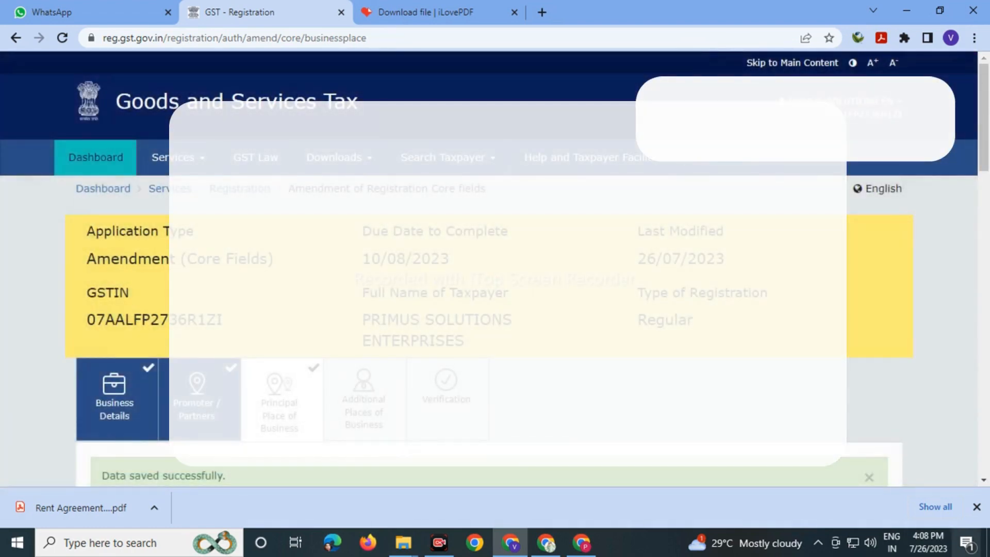
- Save and continue from Principal Place of Business, then continue past Additional Places of Business
left_click(977, 507)
scroll(489, 289, "down", 5)
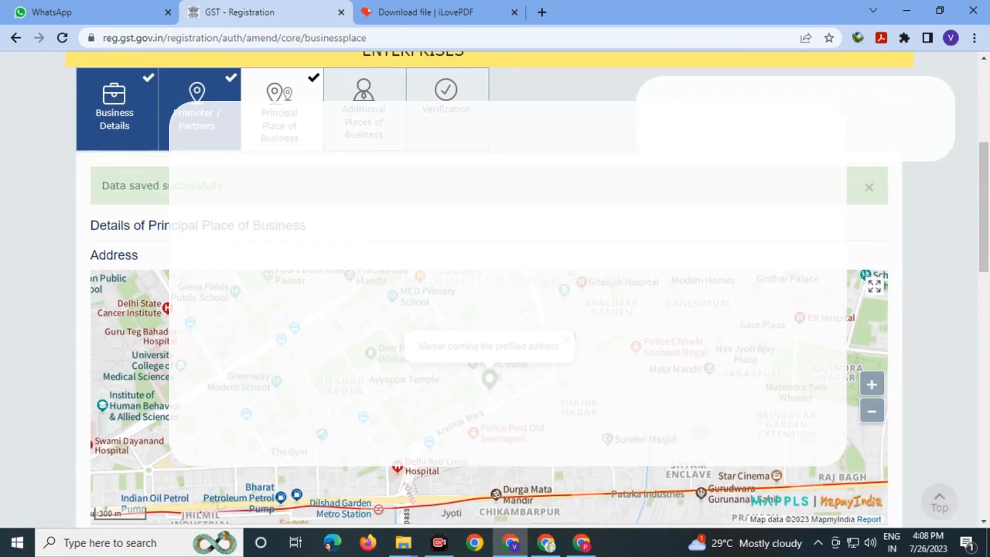
scroll(489, 289, "down", 15)
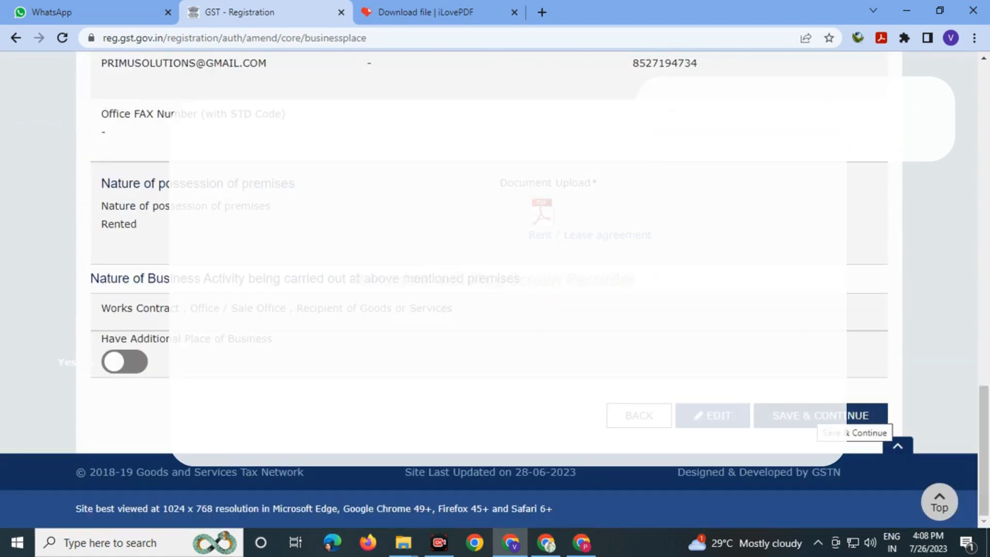
scroll(834, 433, "up", 5)
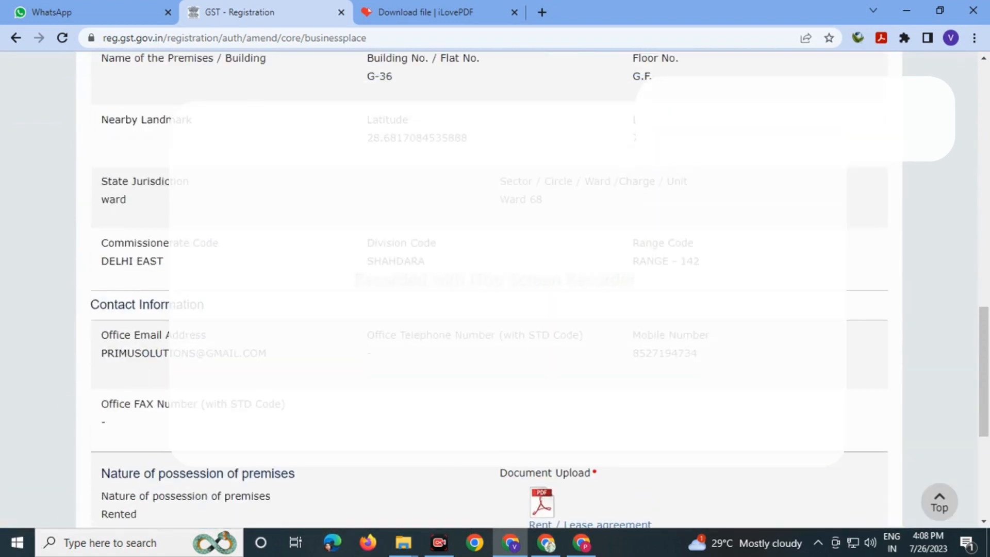
scroll(488, 288, "up", 4)
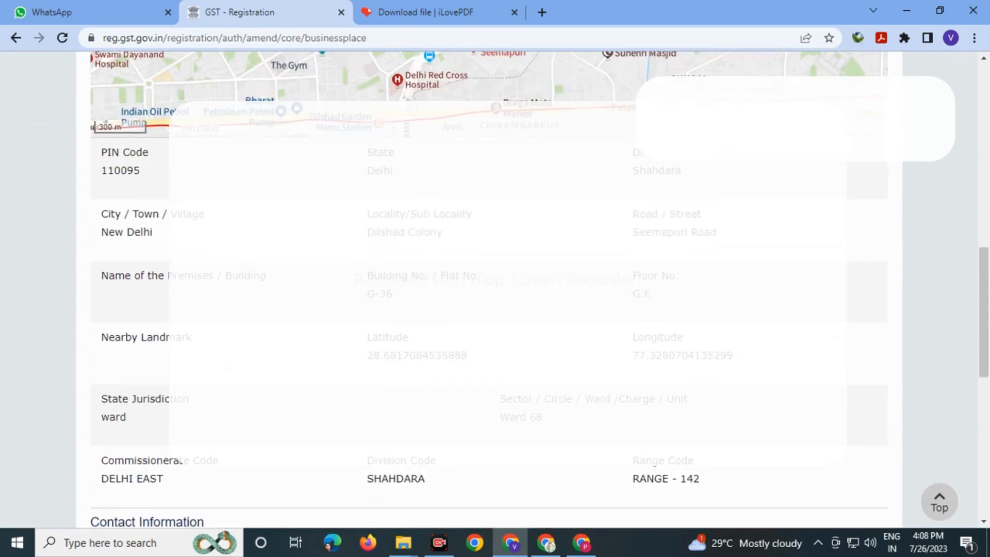
scroll(489, 289, "down", 10)
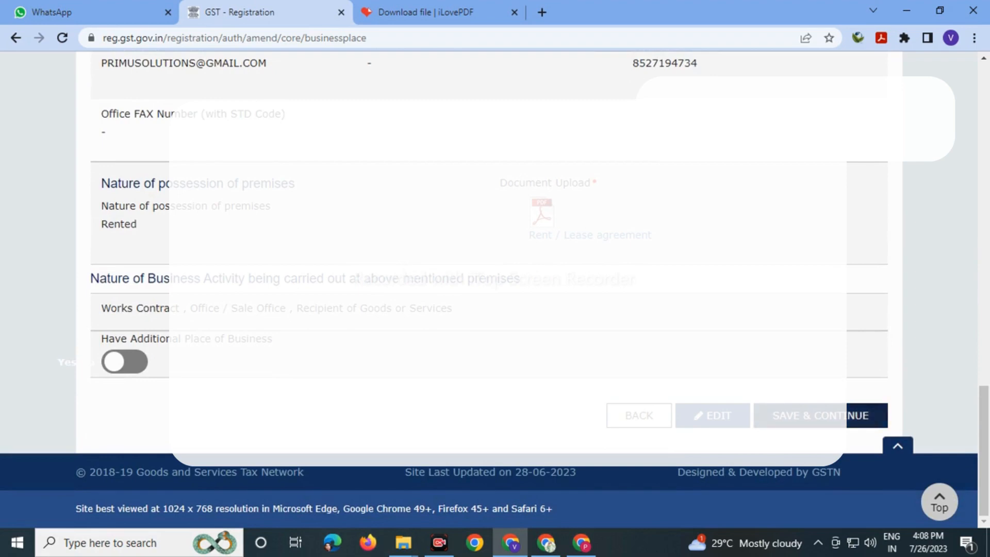
left_click(866, 416)
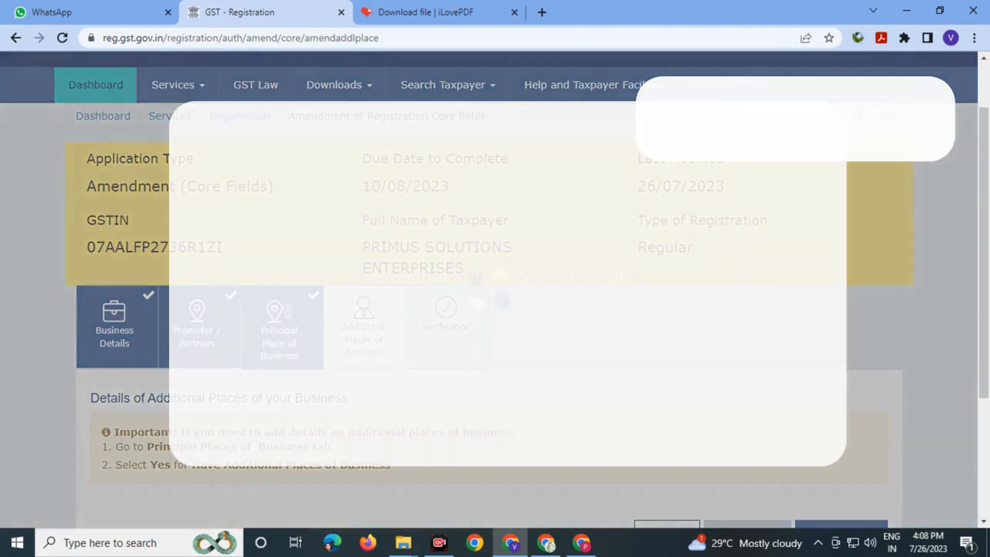
scroll(489, 289, "down", 3)
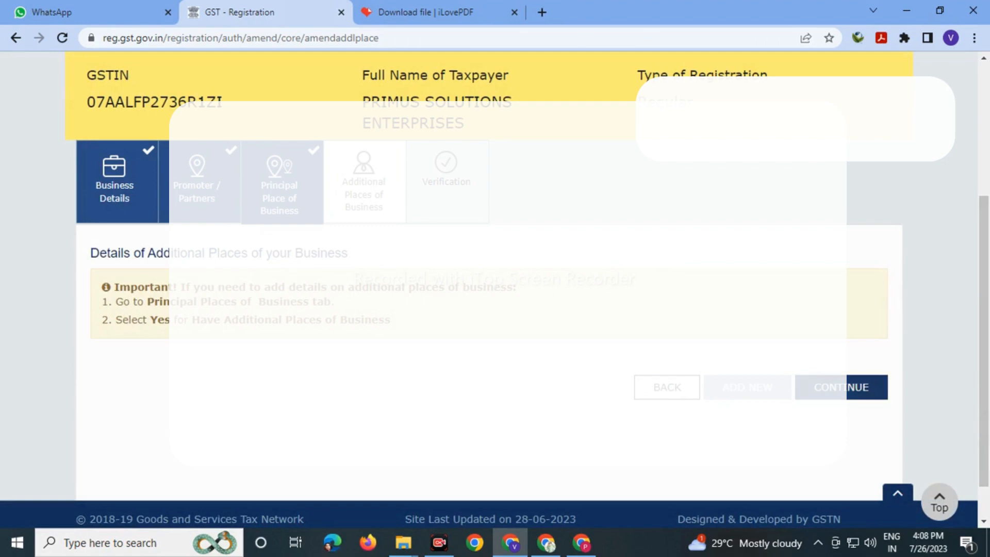
left_click(841, 388)
- Tick the verification declaration and select the authorized signatory
scroll(489, 289, "down", 4)
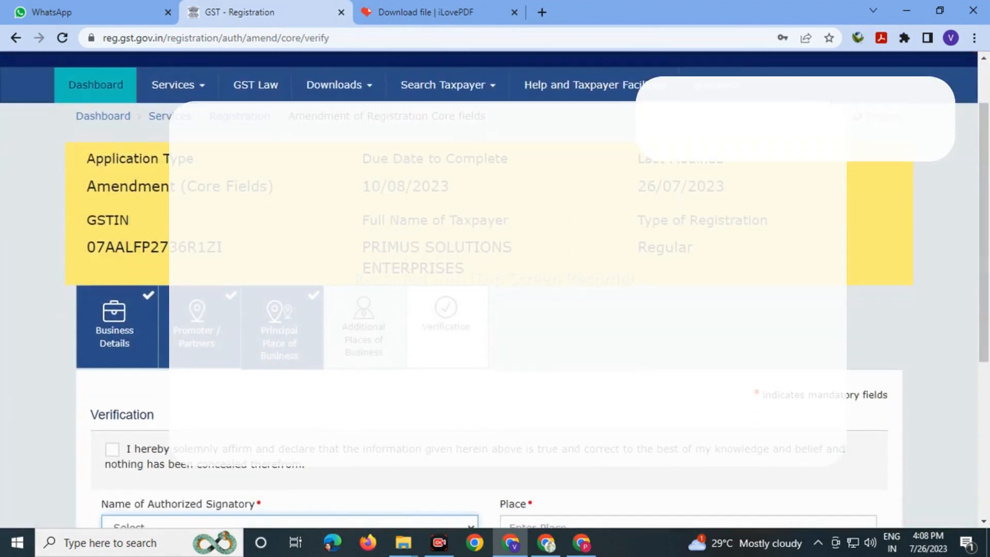
left_click(113, 232)
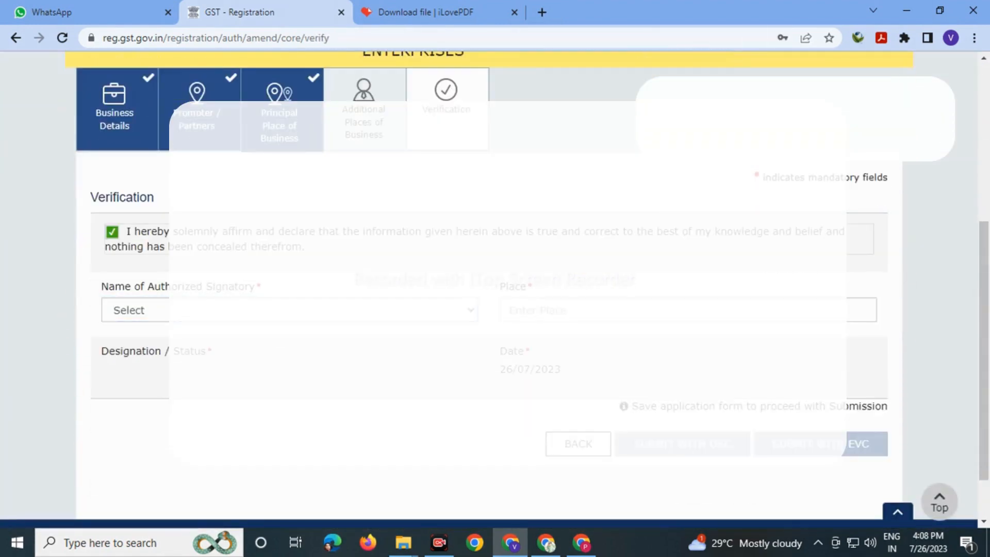
left_click(290, 310)
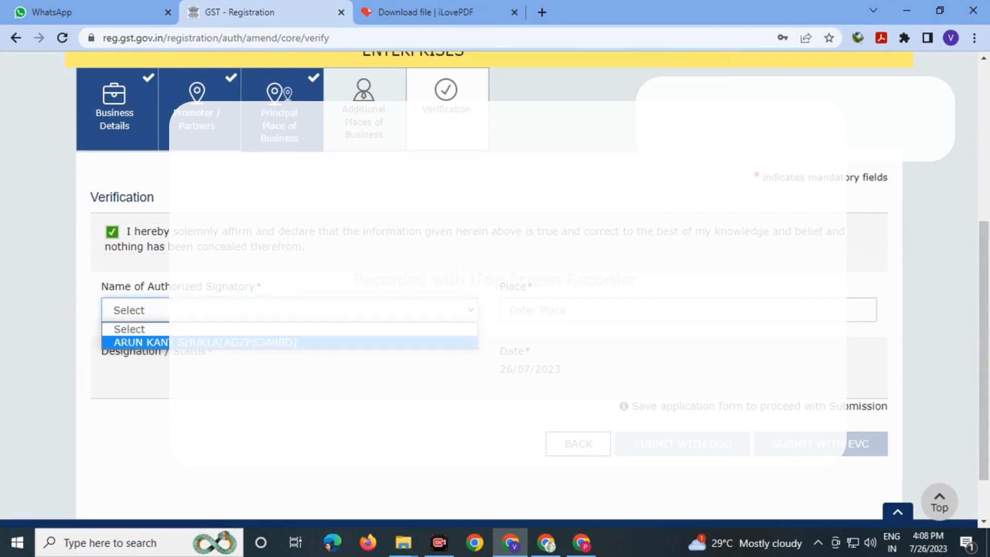
left_click(205, 343)
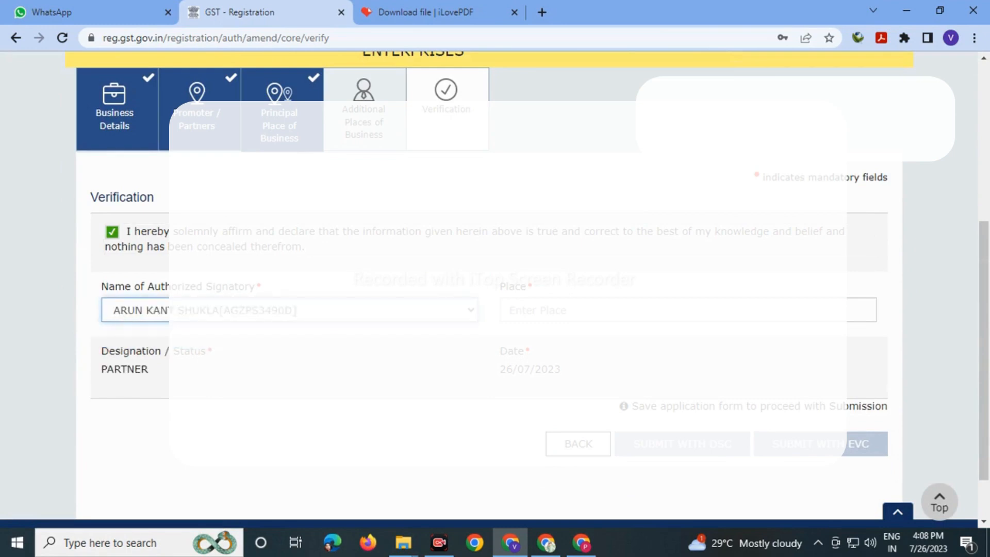
- Set the place of signing to DELHI and submit the amendment with EVC
left_click(636, 310)
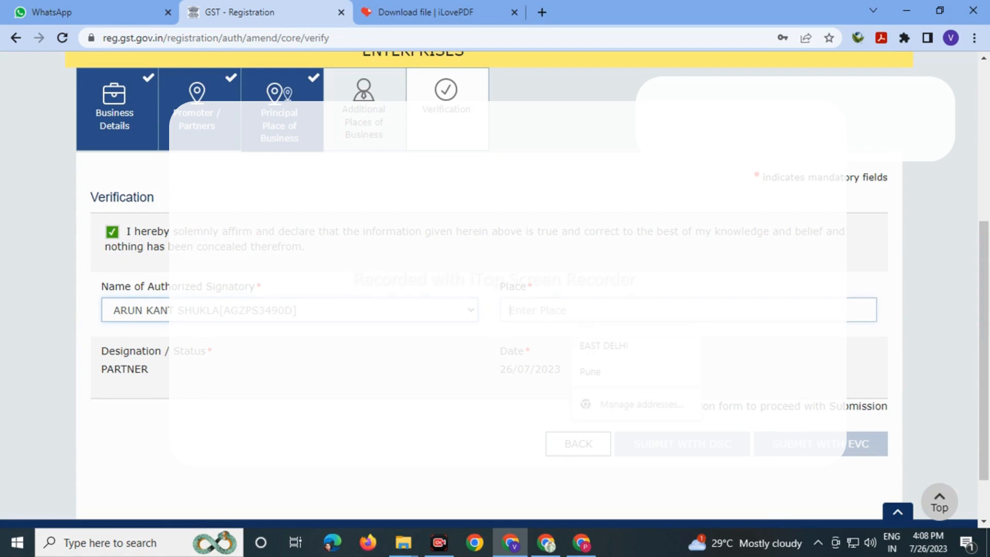
type("DELHI")
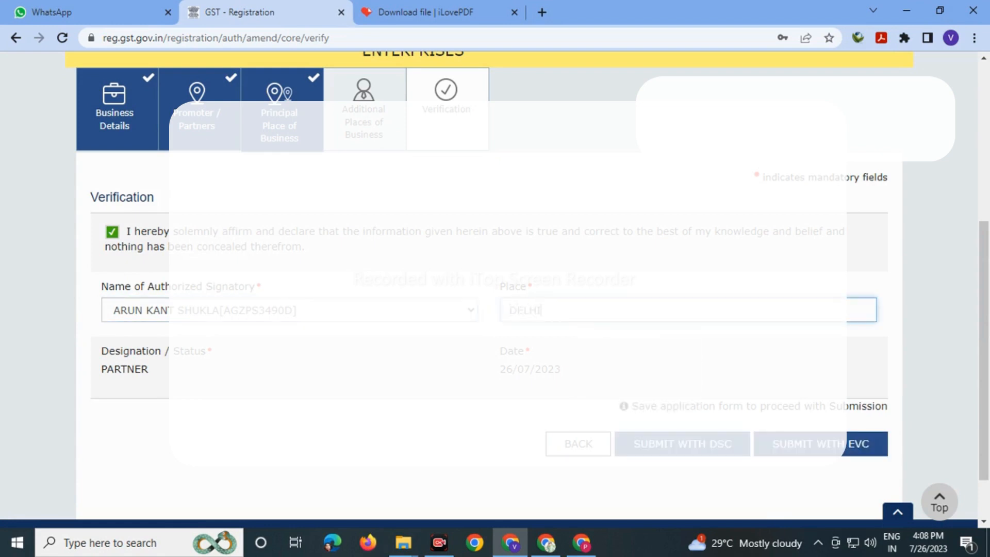
left_click(590, 290)
left_click(821, 444)
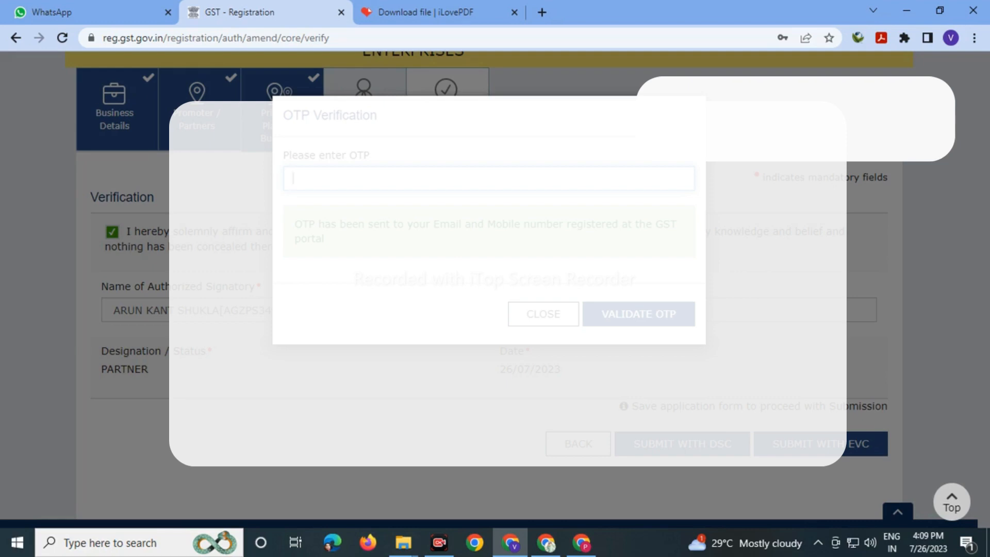
- Enter the received OTP and validate it to complete the amendment submission
type("1")
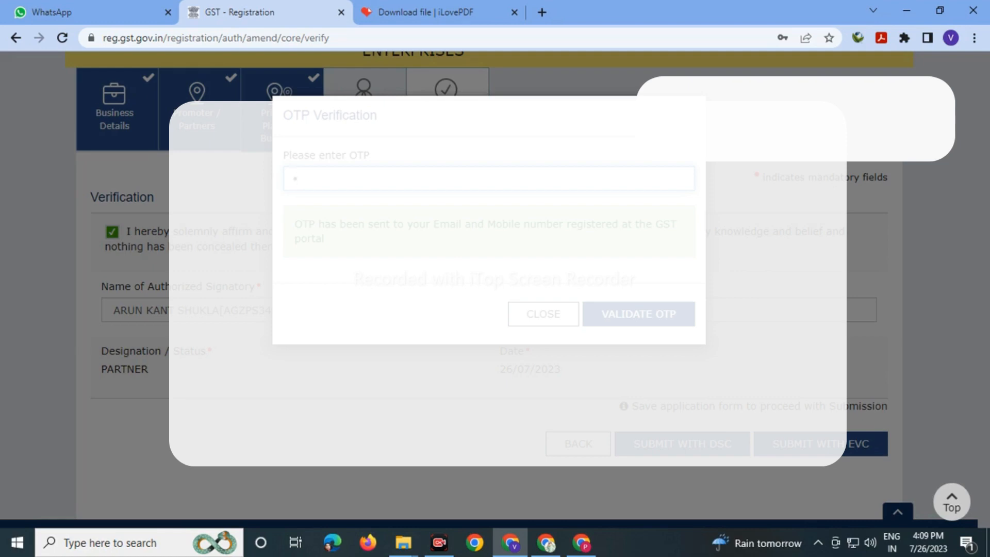
type("23456")
left_click(639, 314)
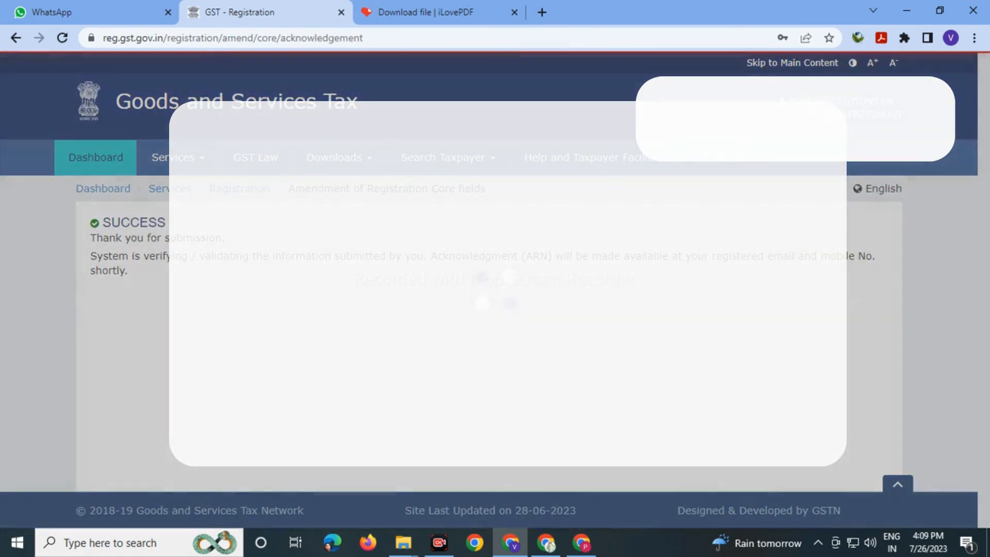